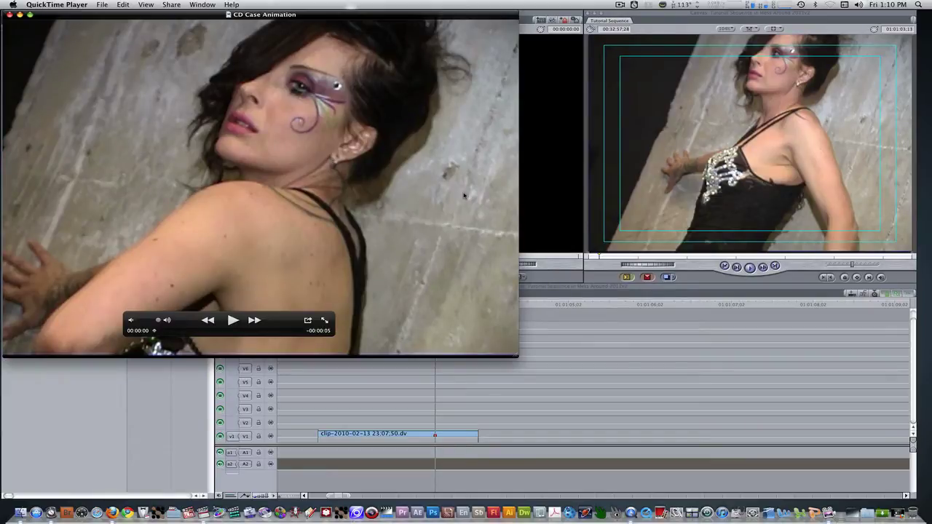
Play the finished CD Case Animation movie and view the fcp.co home page in the browser.
click(233, 320)
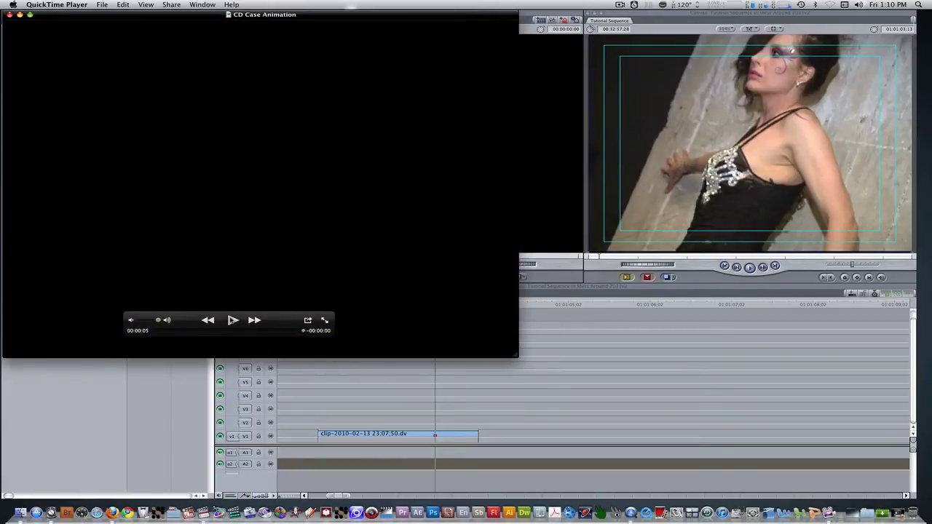
key(super+Tab)
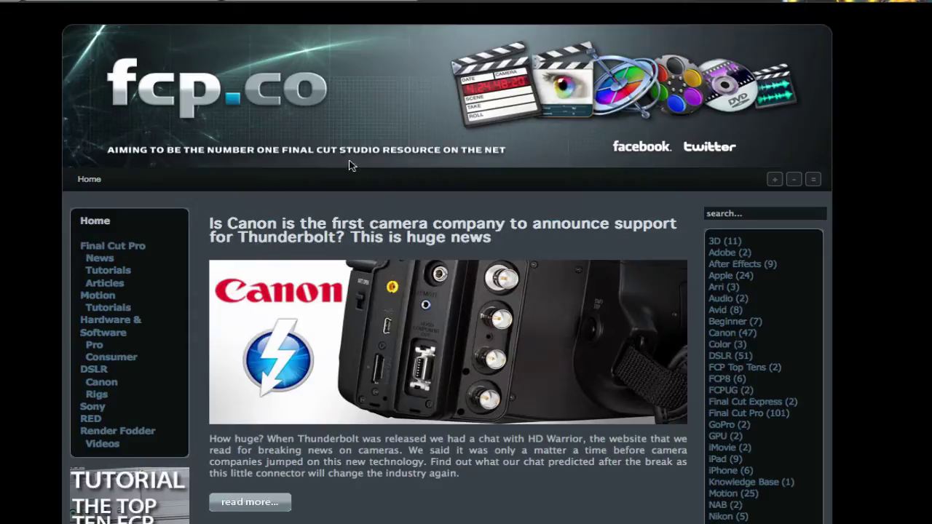
click(149, 0)
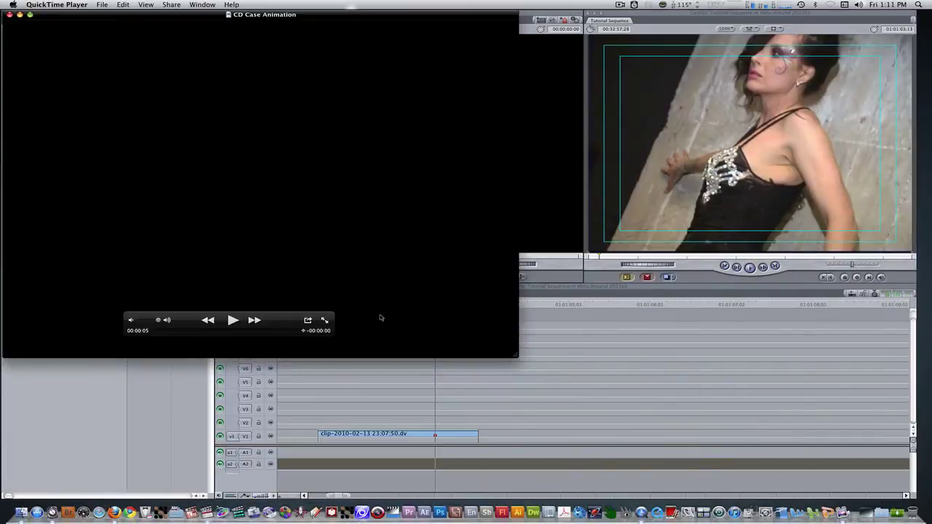
Quit the movie player and switch to Final Cut Pro with the Tutorial Sequence timeline active.
key(super+q)
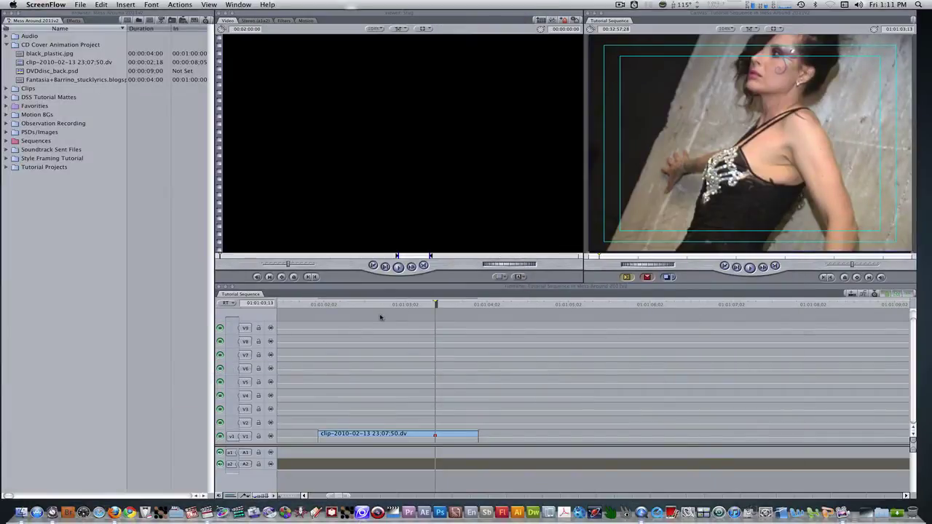
key(super+Tab)
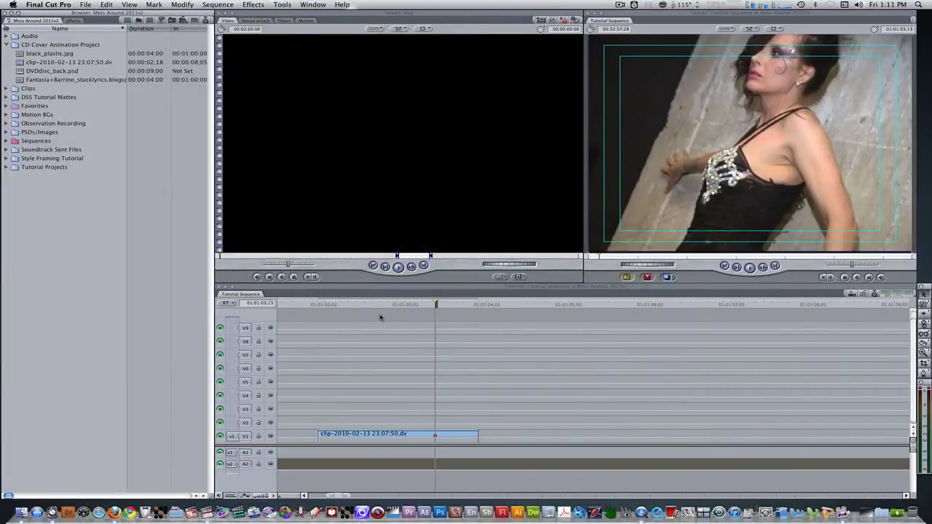
click(382, 290)
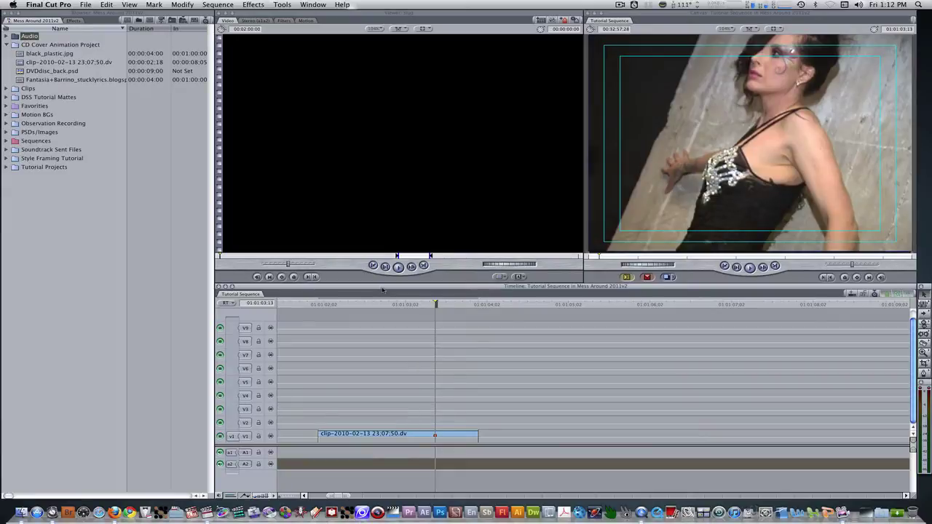
Play through the V1 clip and park the playhead on its marker at 01:01:03;13.
key(j)
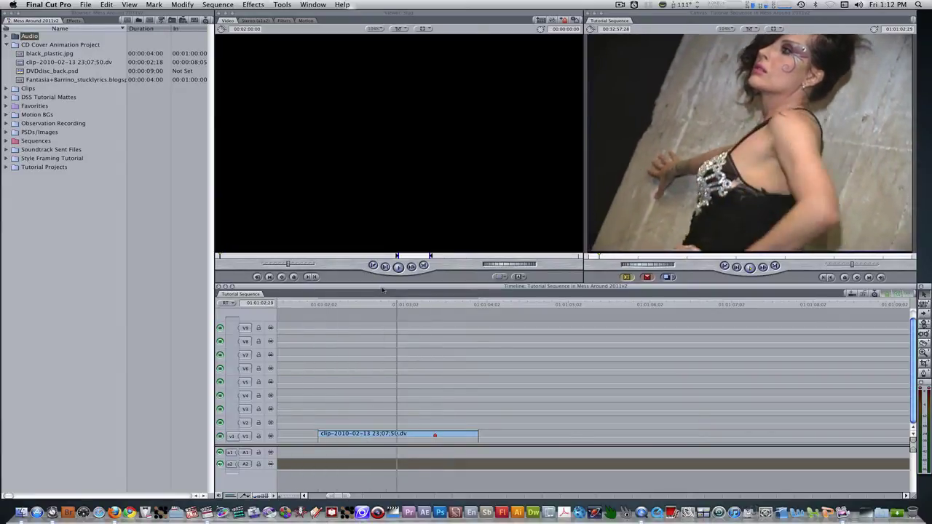
key(k)
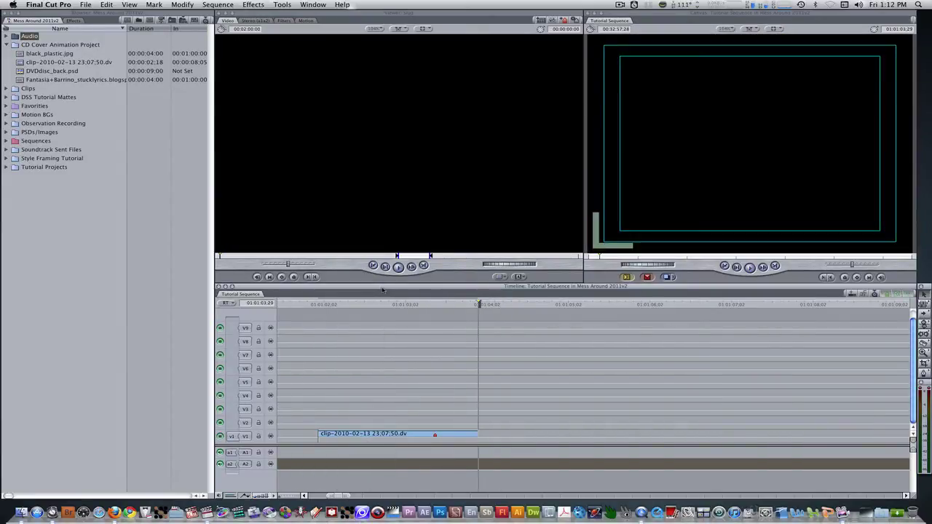
key(Up)
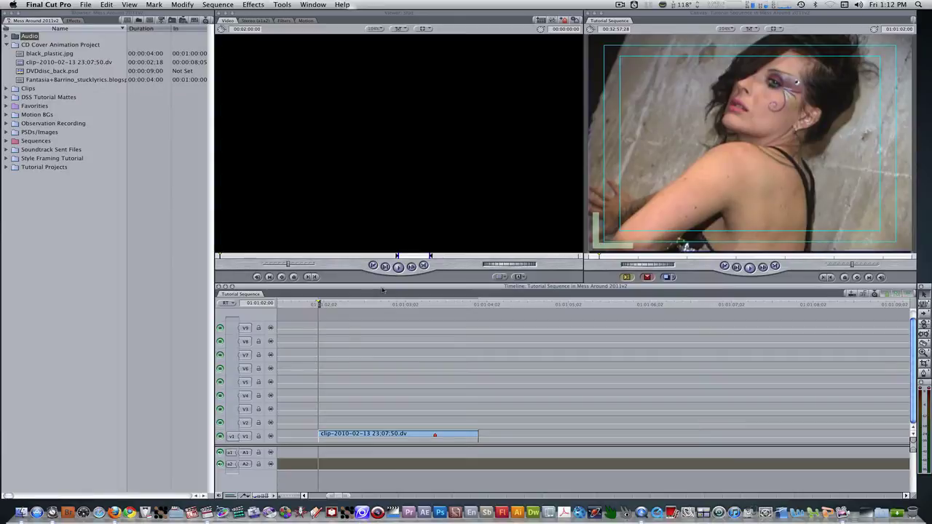
drag(405, 303, 437, 304)
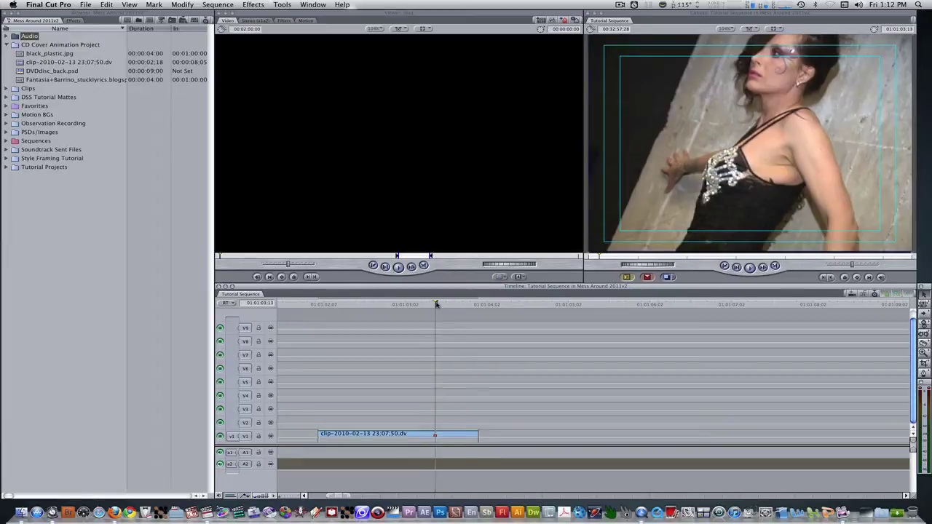
Make a freeze frame of the V1 clip at the playhead and set its duration to 4 seconds.
click(441, 435)
key(shift+n)
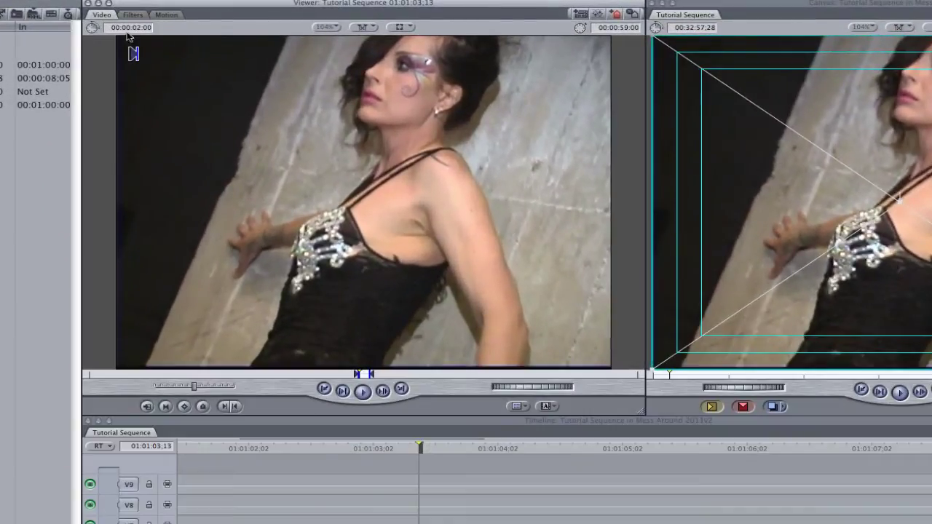
click(129, 28)
text(4)
key(Return)
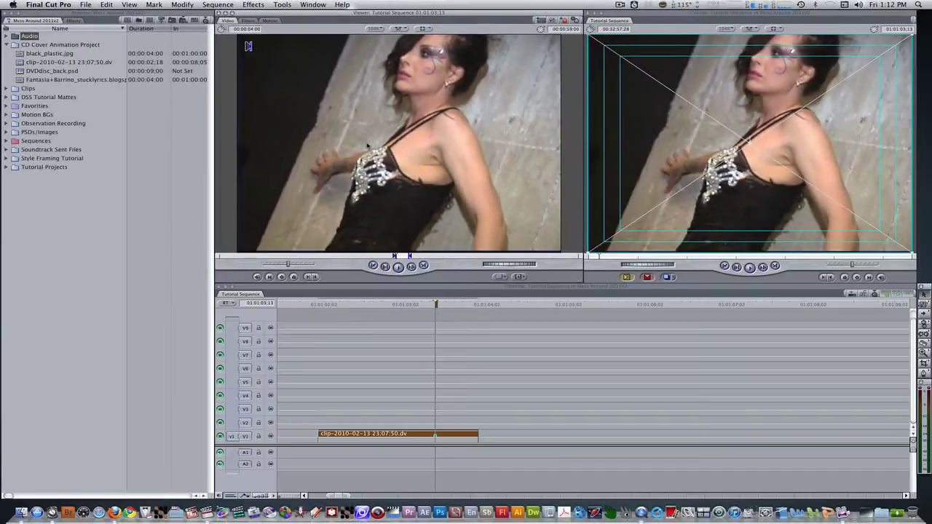
Place the freeze frame on V4 starting at 01:01:03;13 and trim the V1 clip's end to that point.
drag(368, 145, 444, 392)
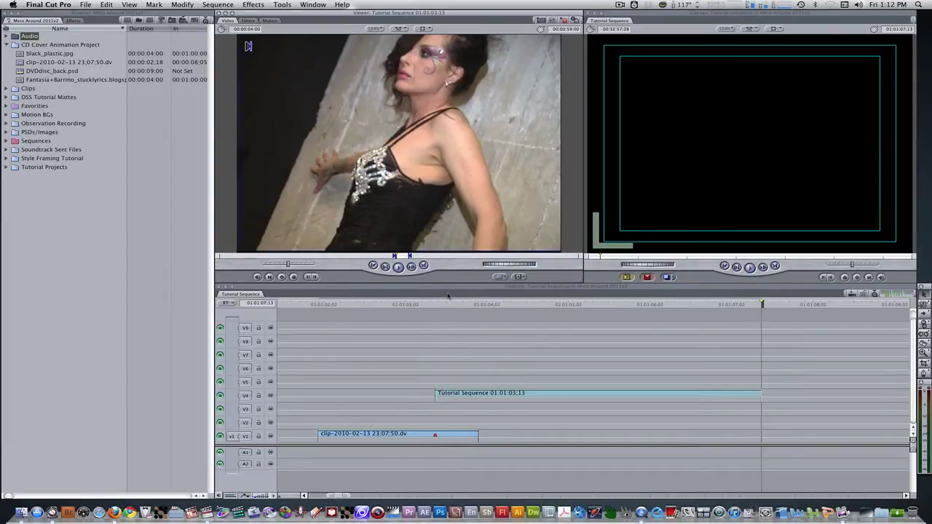
drag(447, 303, 437, 303)
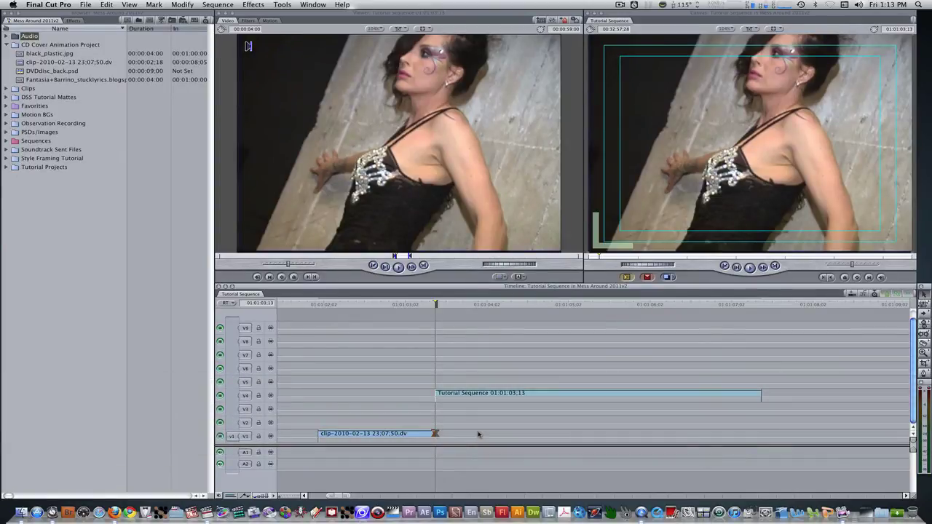
Duplicate the V4 freeze frame onto track V2 at the same timeline position.
click(493, 394)
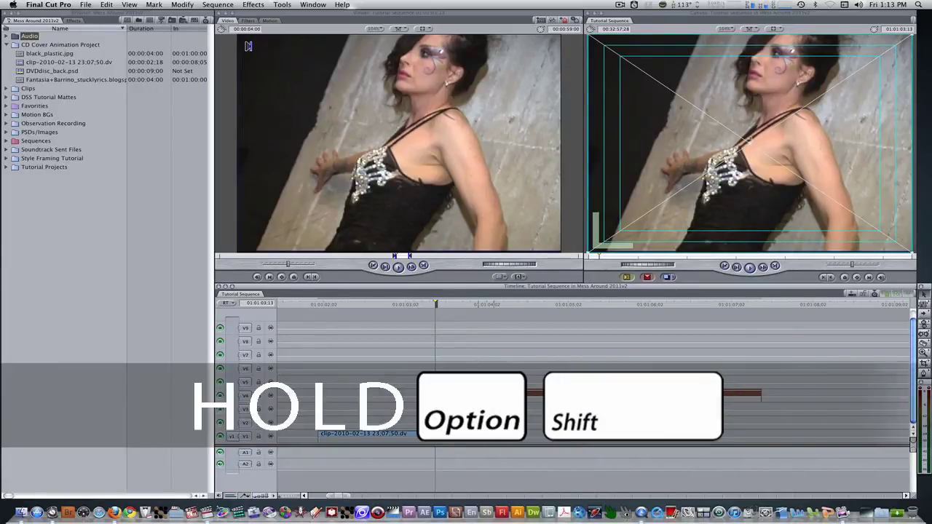
drag(497, 394, 497, 423)
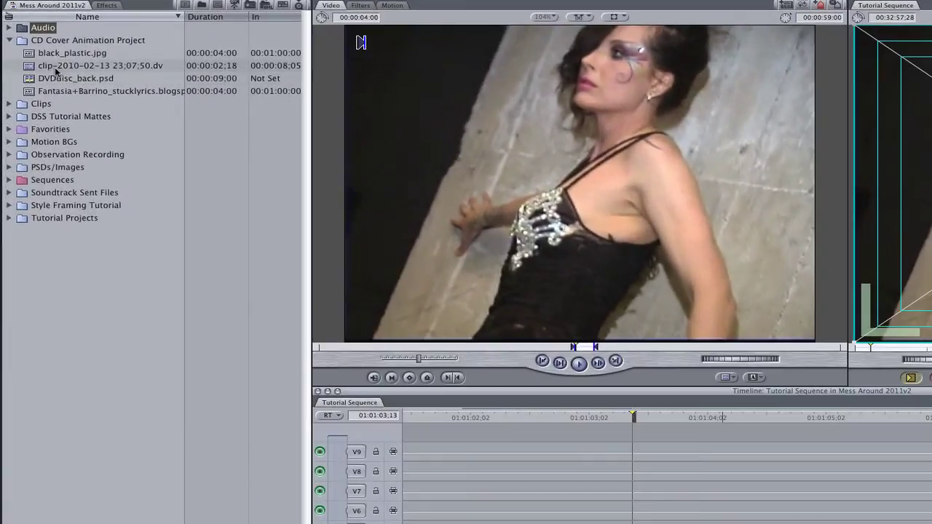
Open DVDdisc_back.psd from the CD Cover Animation Project bin to view its layer, and close its sequence.
click(55, 5)
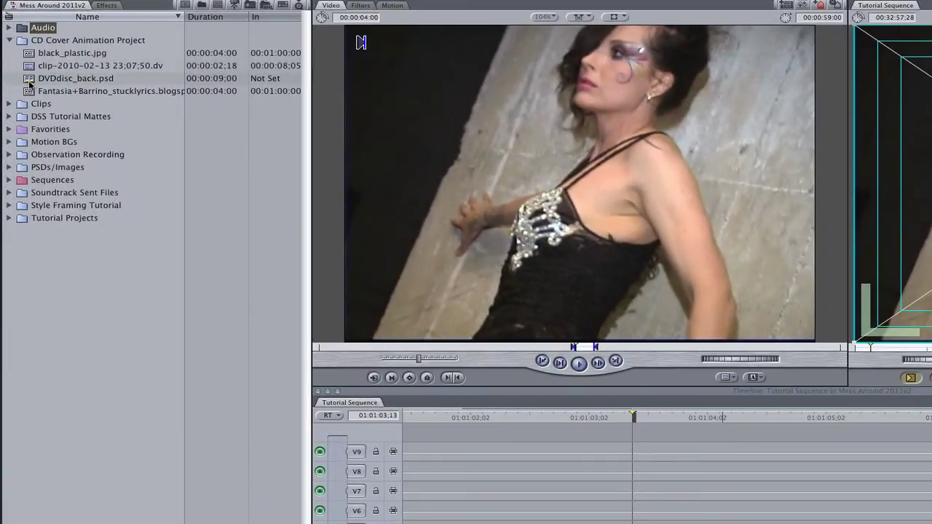
click(29, 81)
double_click(26, 76)
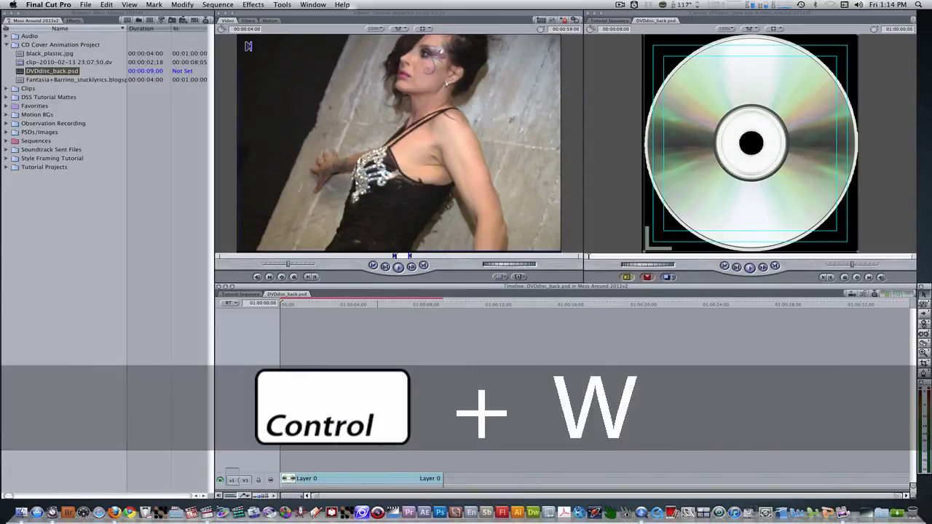
key(ctrl+w)
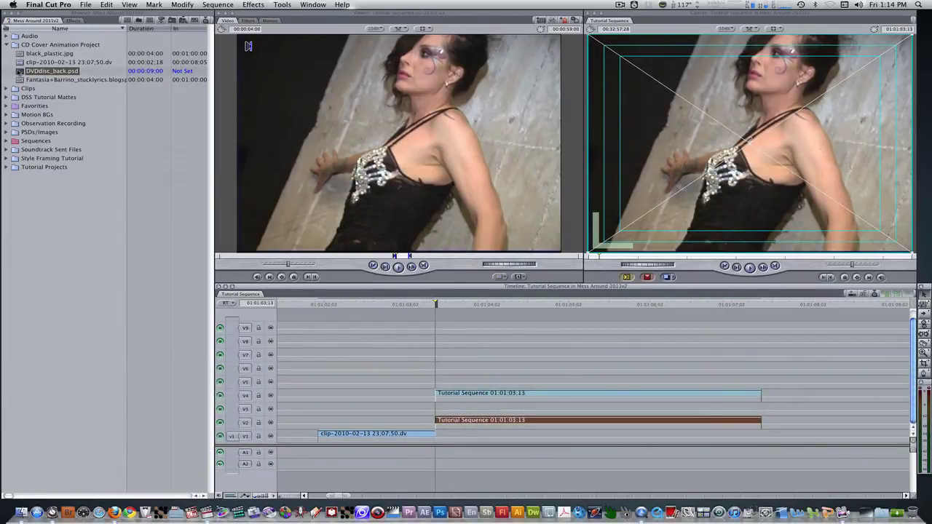
Place DVDdisc_back.psd on V3 between the two freeze frames and trim its end to 01:01:07;13.
drag(51, 70, 444, 407)
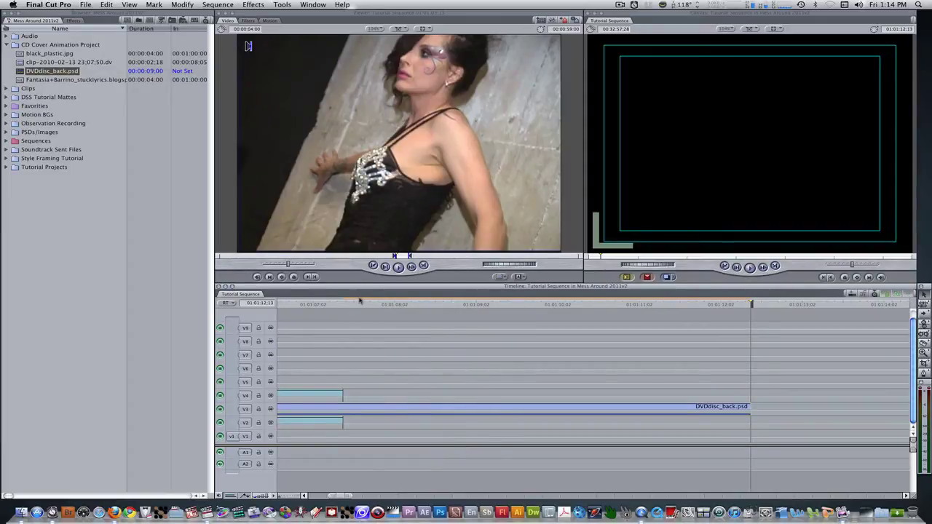
drag(363, 304, 343, 303)
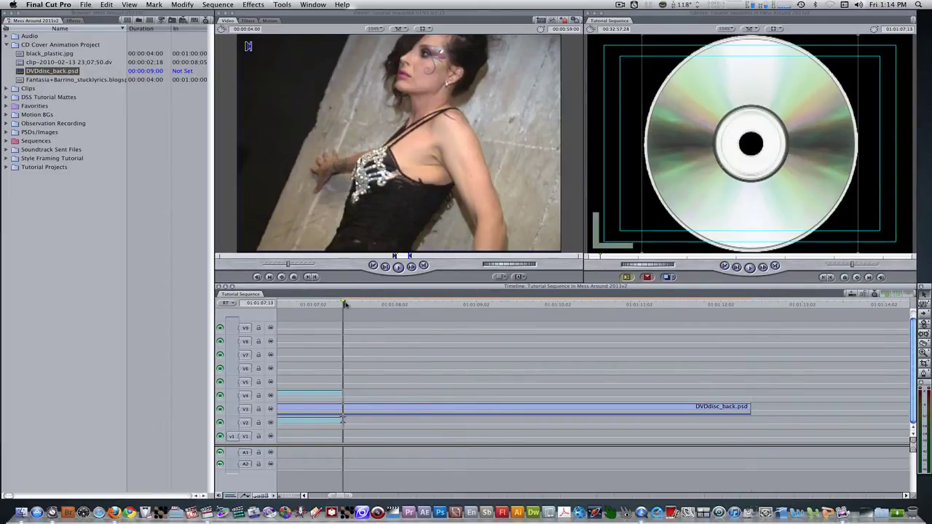
click(750, 407)
key(e)
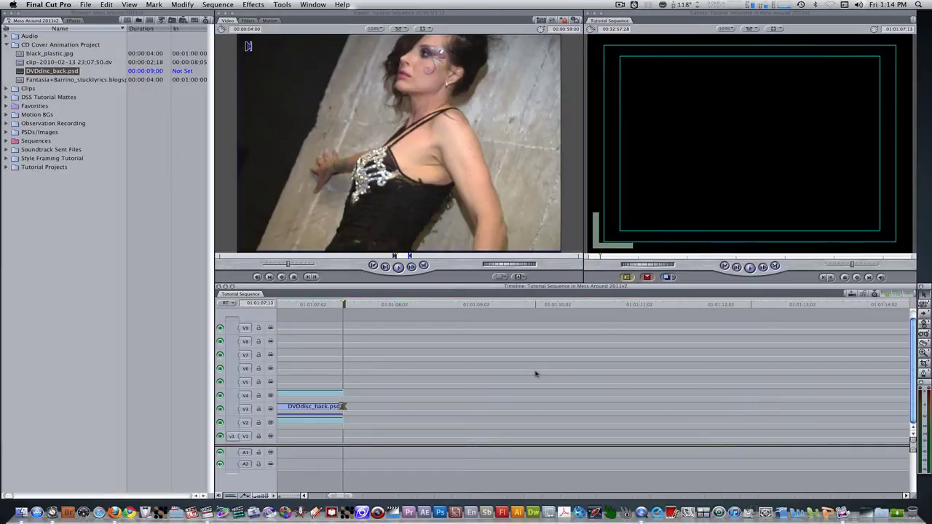
key(Up)
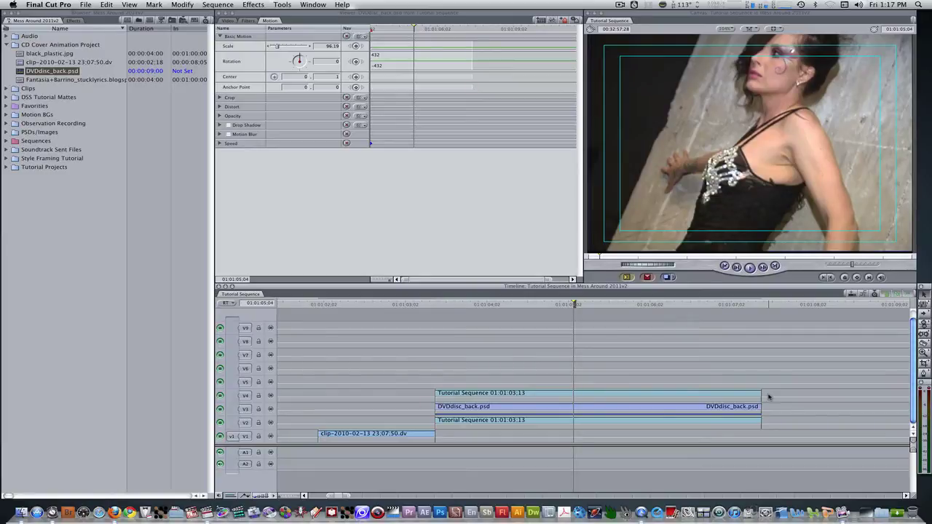
Solo the DVDdisc_back.psd clip on V3 together with the freeze frame on V2.
click(699, 408)
super+click(663, 422)
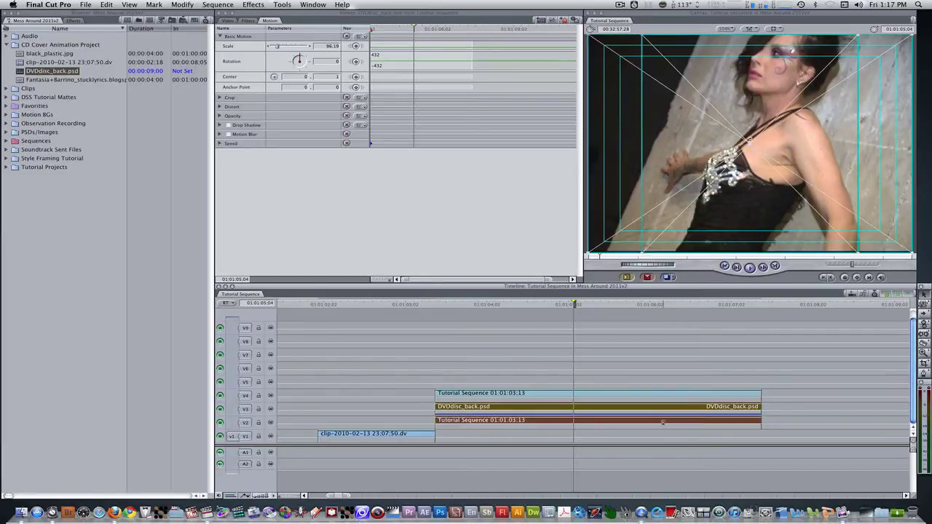
key(ctrl+s)
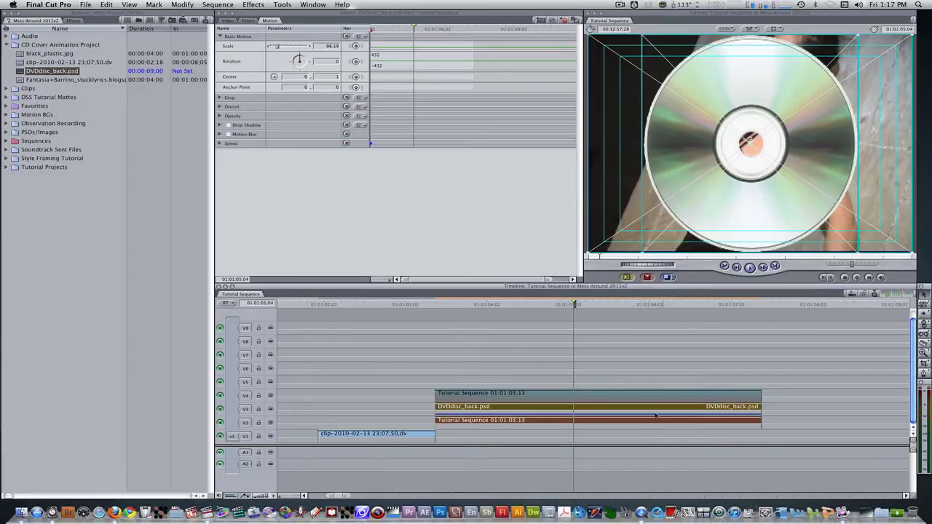
click(599, 317)
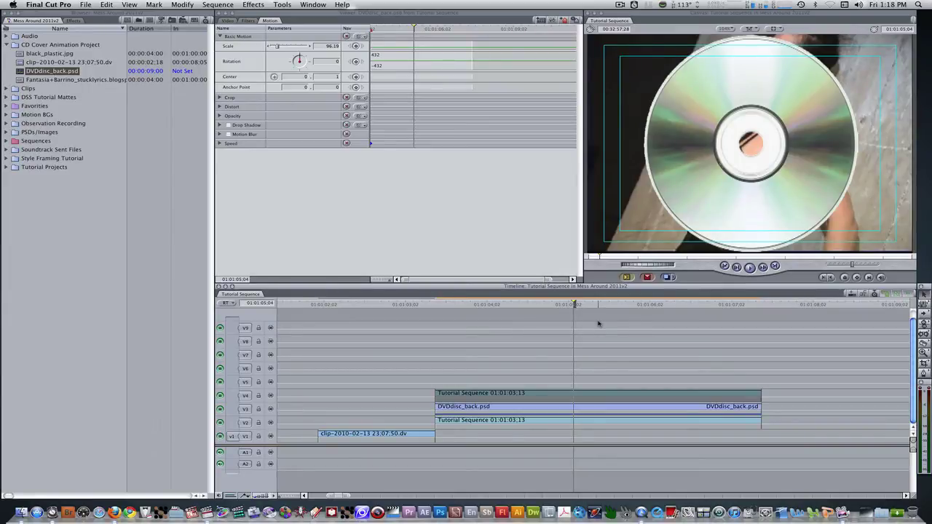
Set the DVDdisc_back.psd clip's scale to 107 and its horizontal center to 18.
double_click(589, 409)
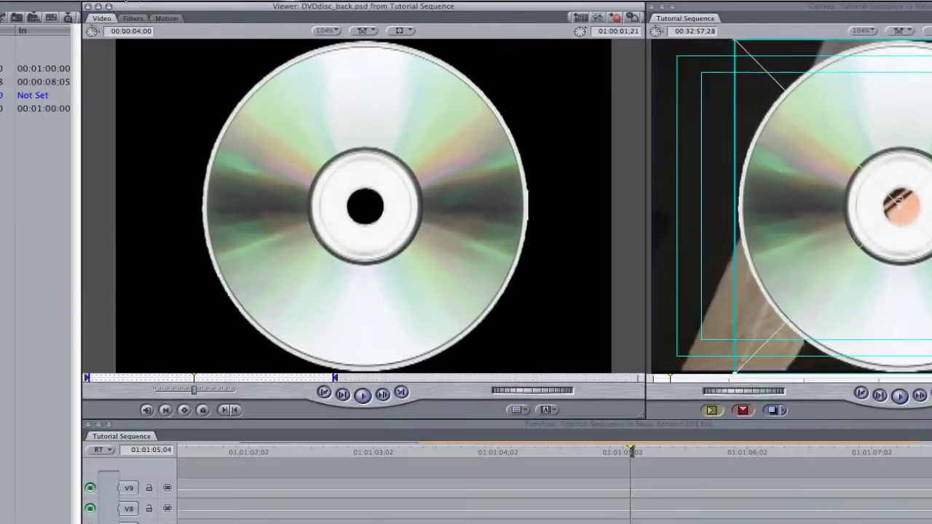
click(267, 20)
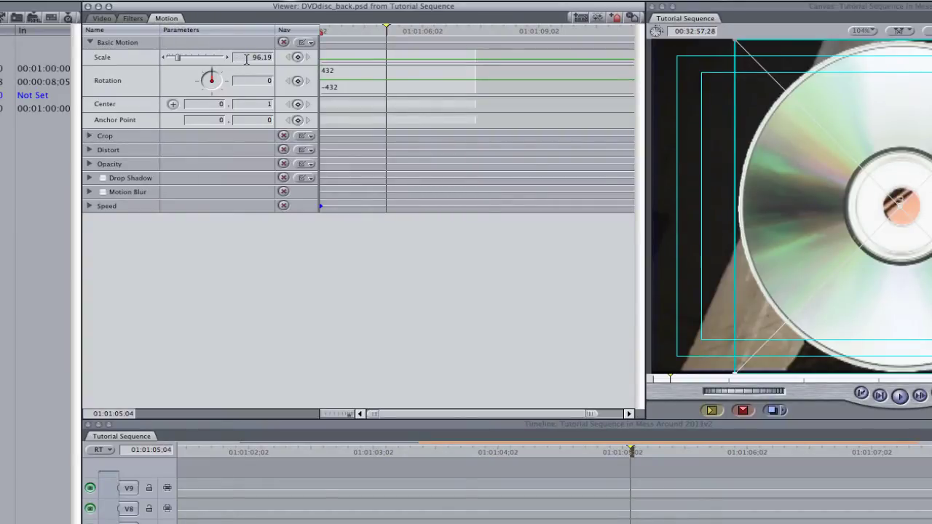
text(107)
key(Return)
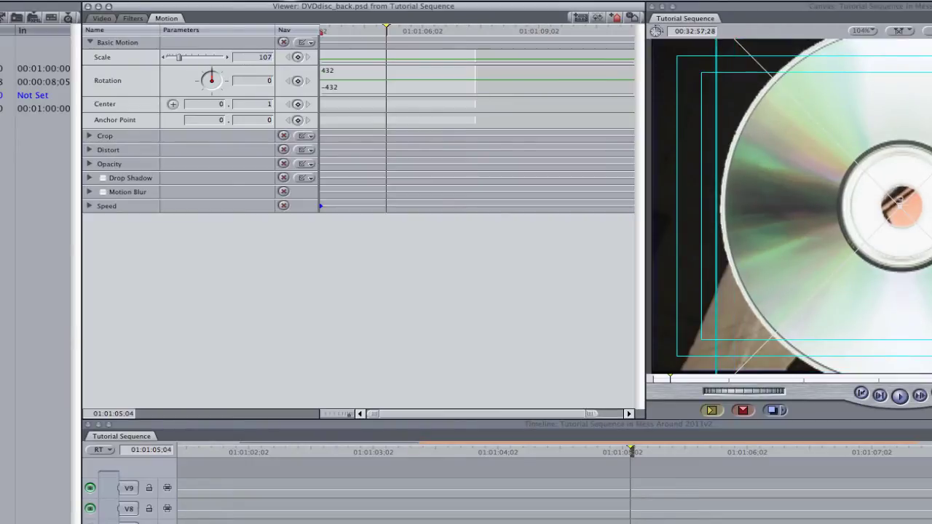
double_click(211, 103)
text(18)
key(Return)
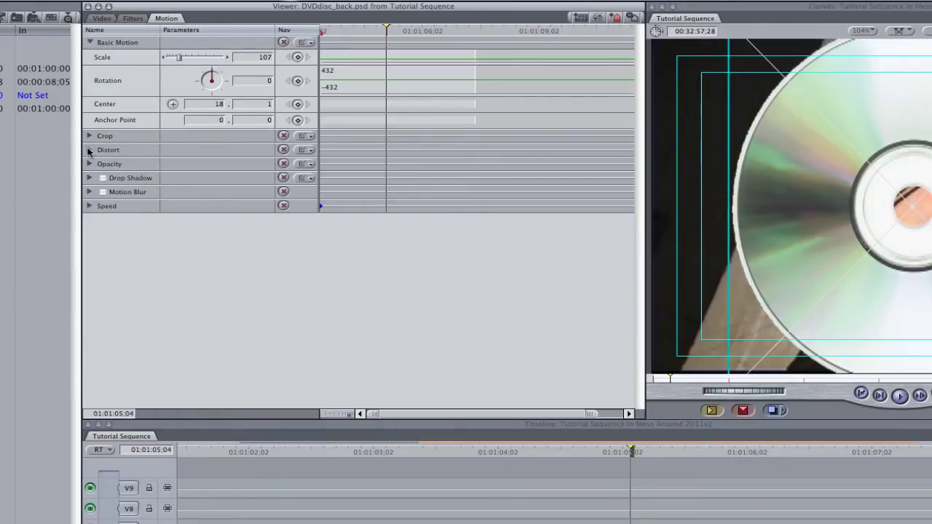
Set the disc clip's distort aspect ratio to -13.
click(89, 150)
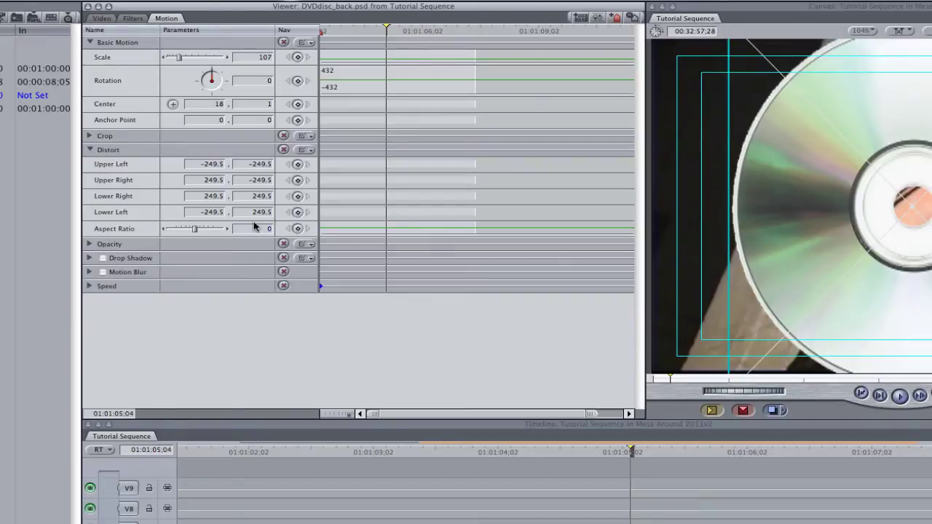
click(255, 226)
text(-13)
key(Return)
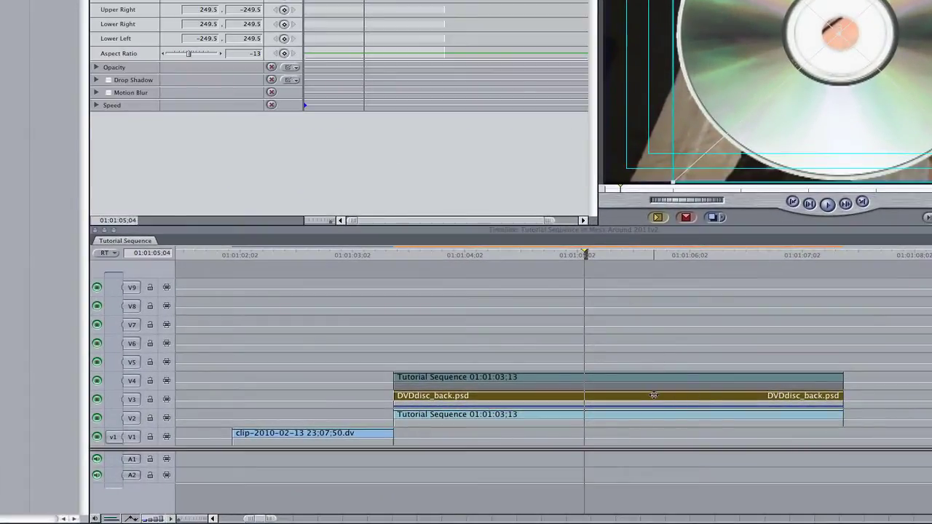
Change the composite mode of the DVDdisc_back.psd clip on V3 to Overlay.
right_click(624, 408)
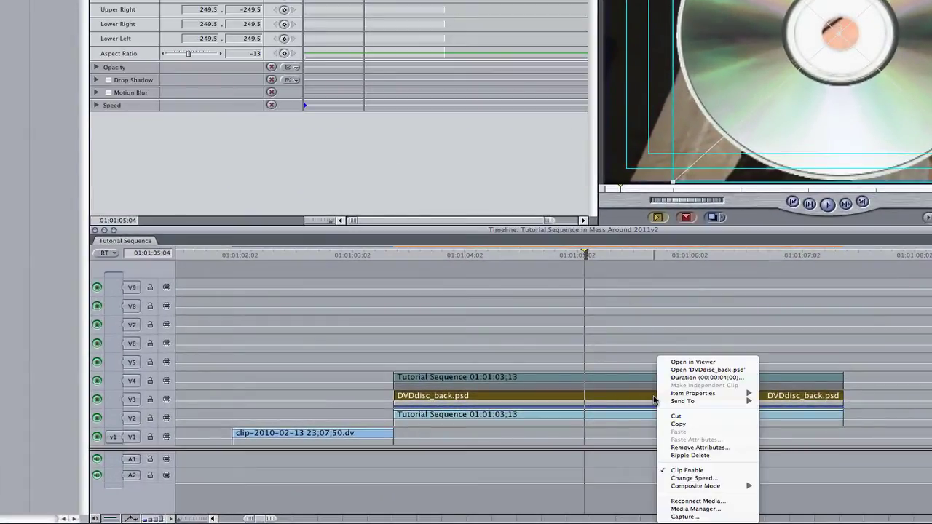
mouse_move(699, 486)
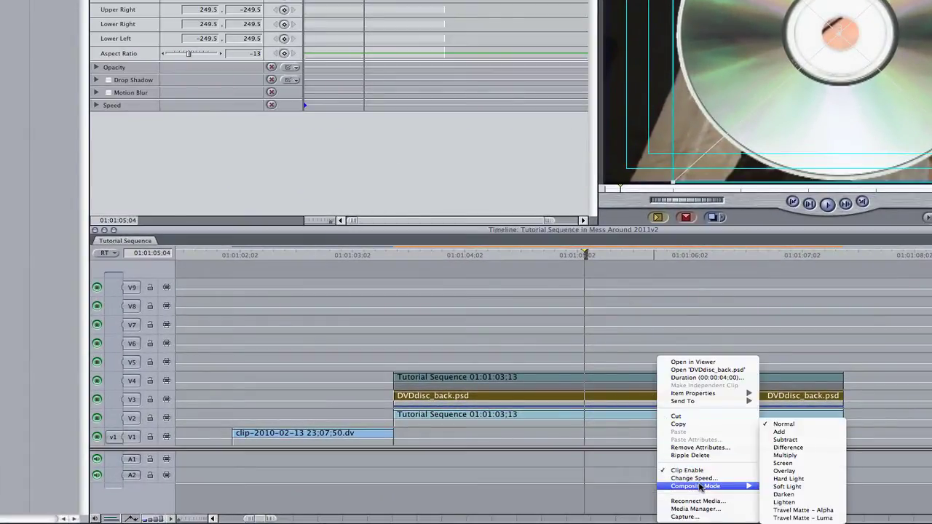
click(787, 472)
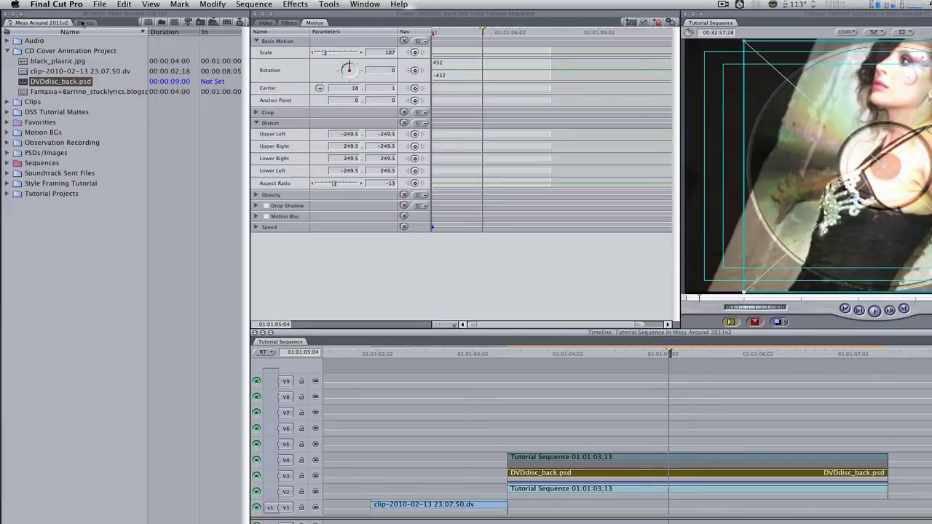
Apply the Mask Shape video filter from the Matte filters to the freeze frame clip on V2.
click(82, 23)
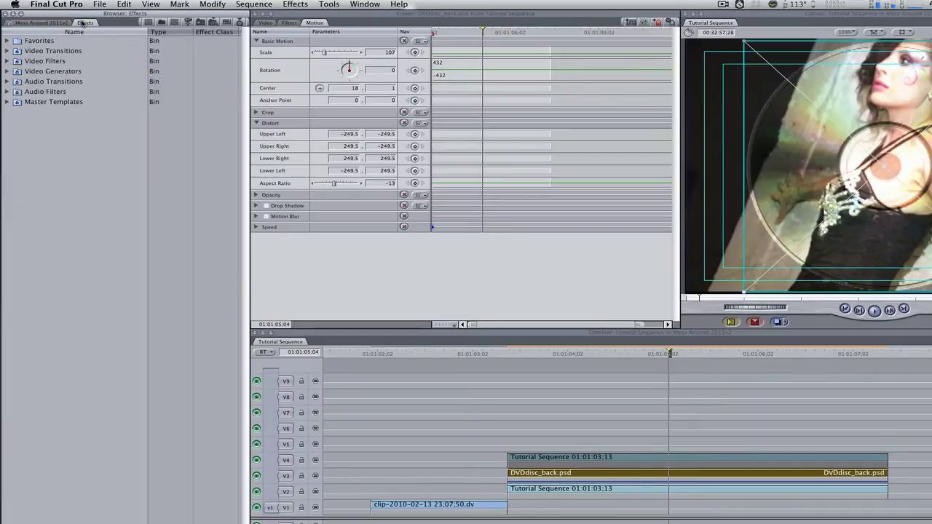
click(7, 61)
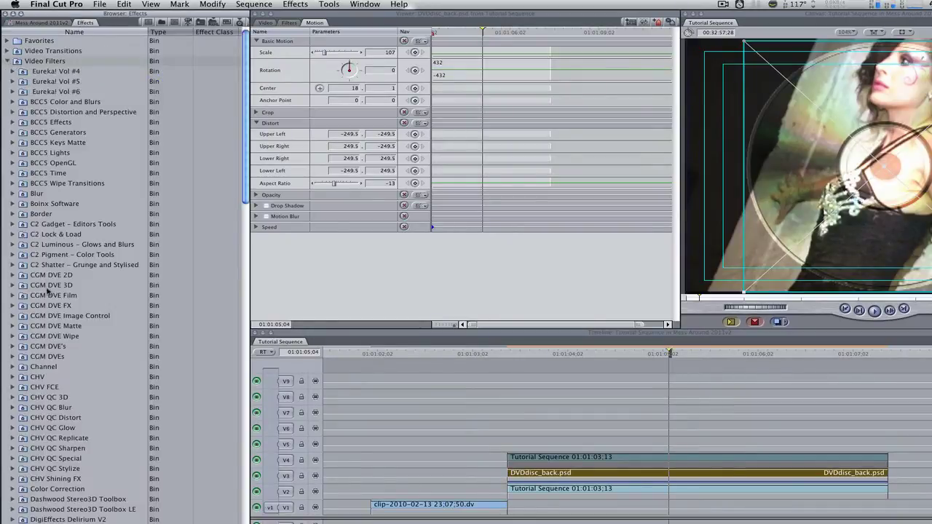
scroll(48, 288, down, 15)
click(12, 437)
scroll(24, 451, down, 3)
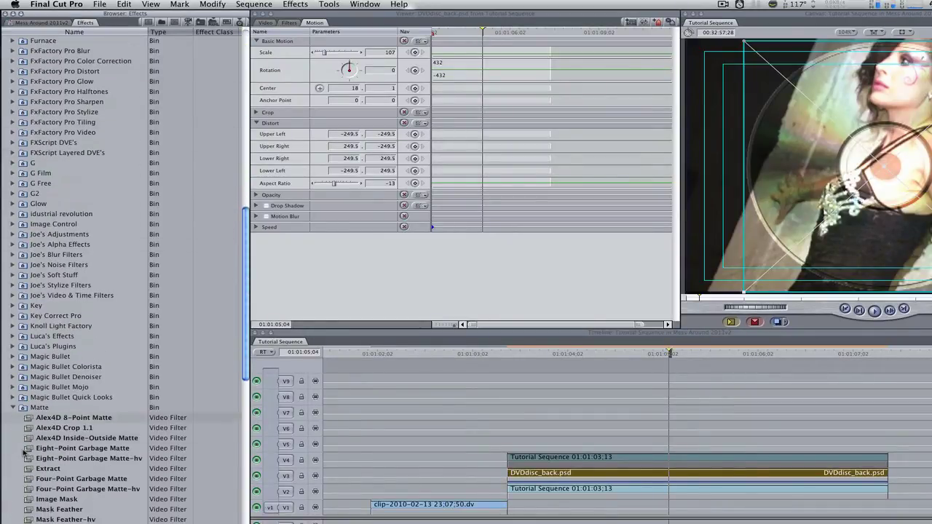
click(56, 510)
drag(31, 511, 552, 494)
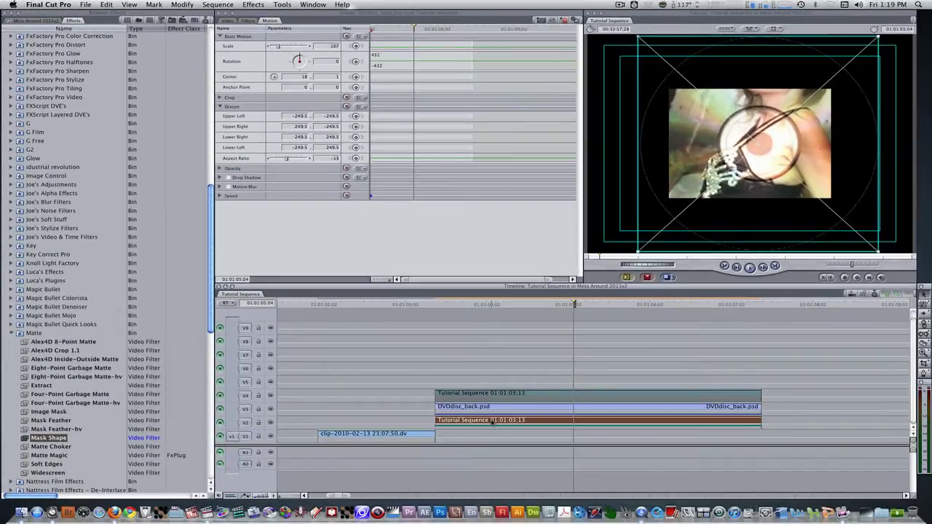
Set the V2 freeze frame's mask shape to Oval with a horizontal scale of 72.9 and a vertical scale of 96.
double_click(493, 423)
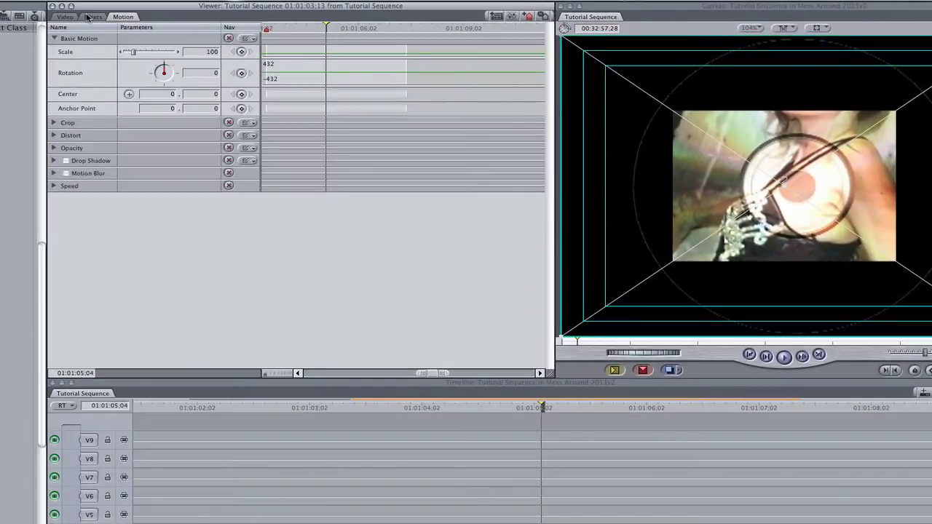
click(90, 16)
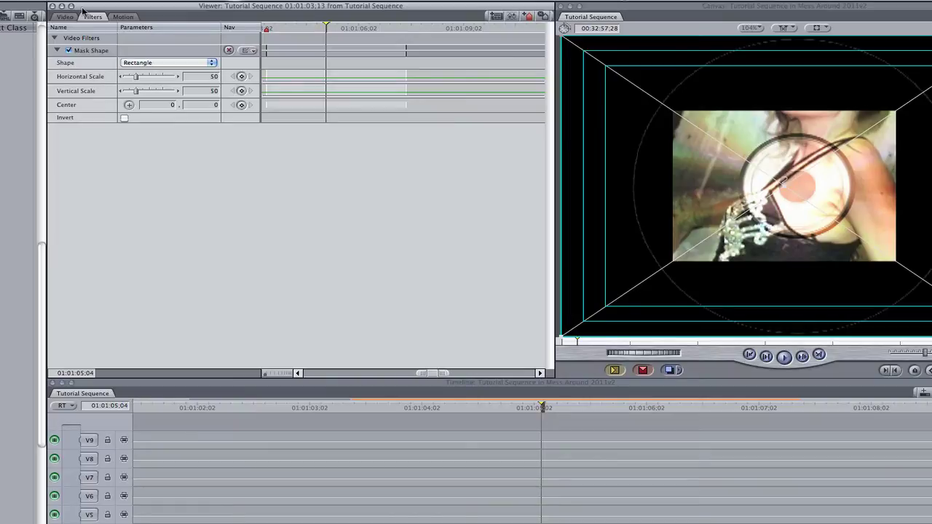
click(193, 63)
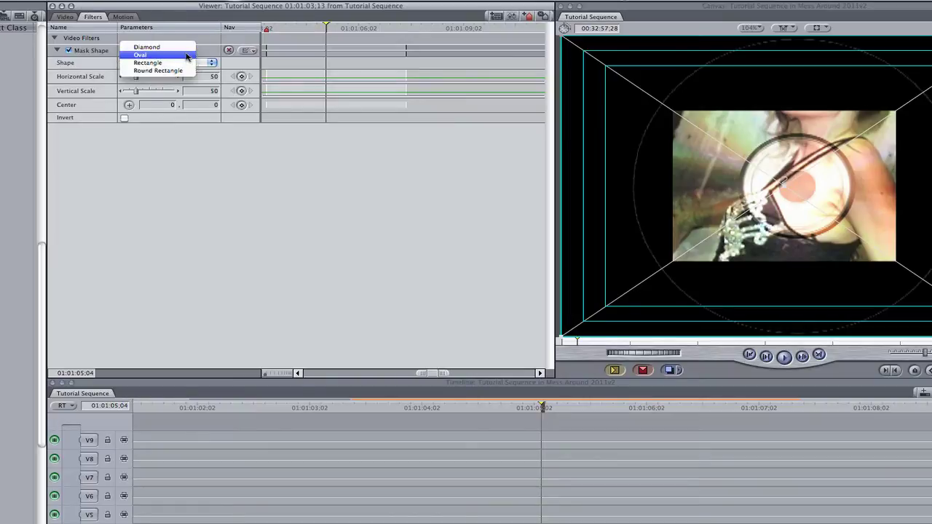
click(175, 56)
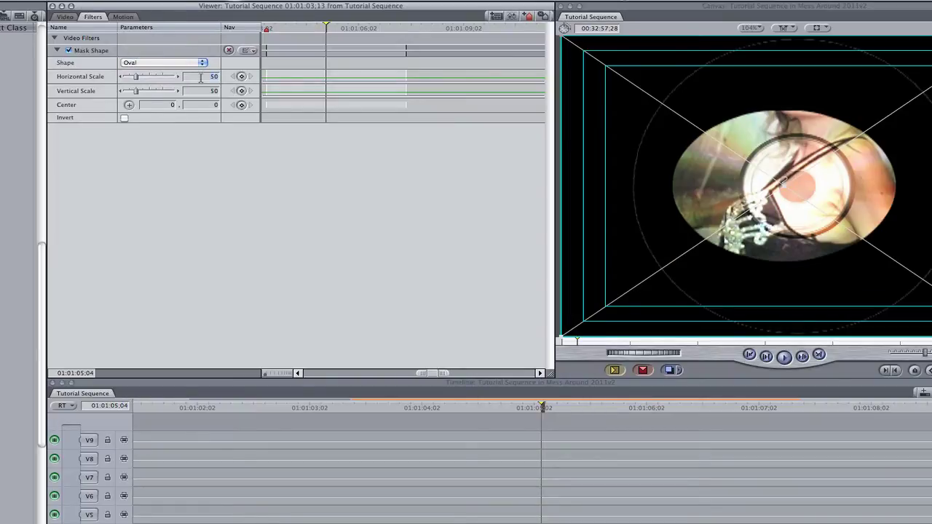
double_click(201, 78)
text(72.9)
double_click(196, 93)
text(96)
key(Return)
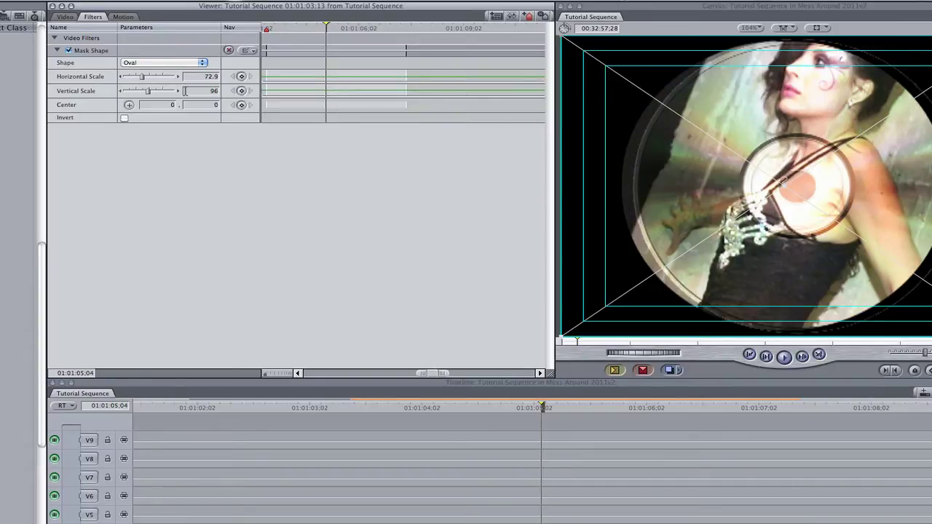
Duplicate the Mask Shape filter on the V2 freeze frame by copying and pasting it.
right_click(95, 53)
click(109, 61)
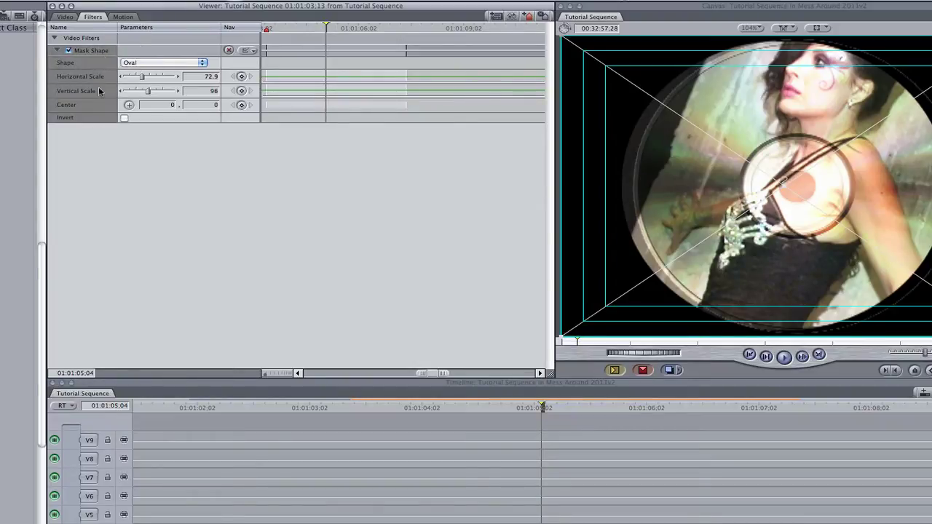
click(90, 188)
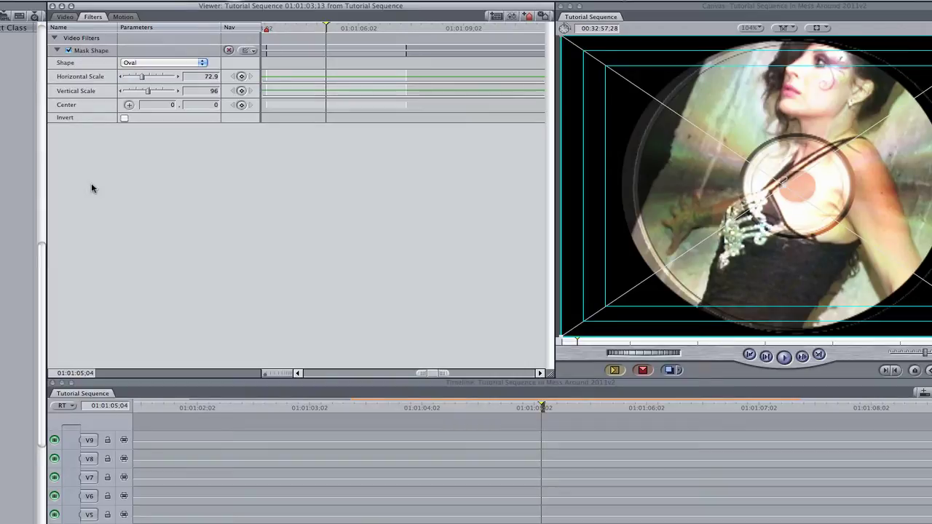
key(super+v)
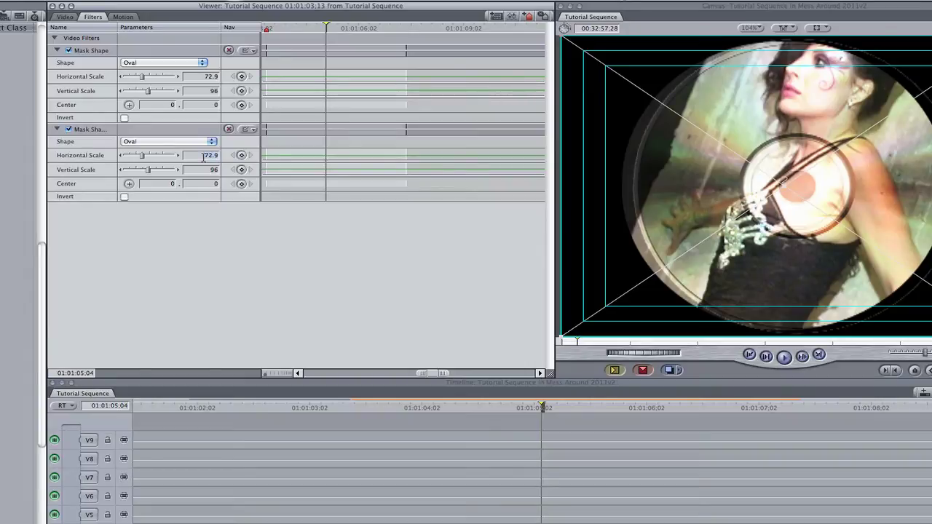
Set the second Mask Shape's horizontal scale to 9 and vertical scale to 12.
text(9)
key(Return)
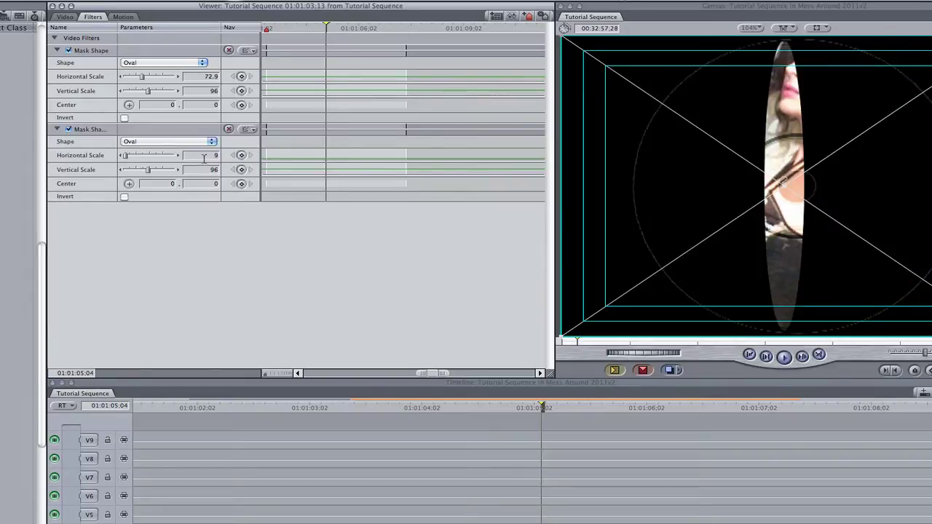
click(208, 169)
text(12)
key(Return)
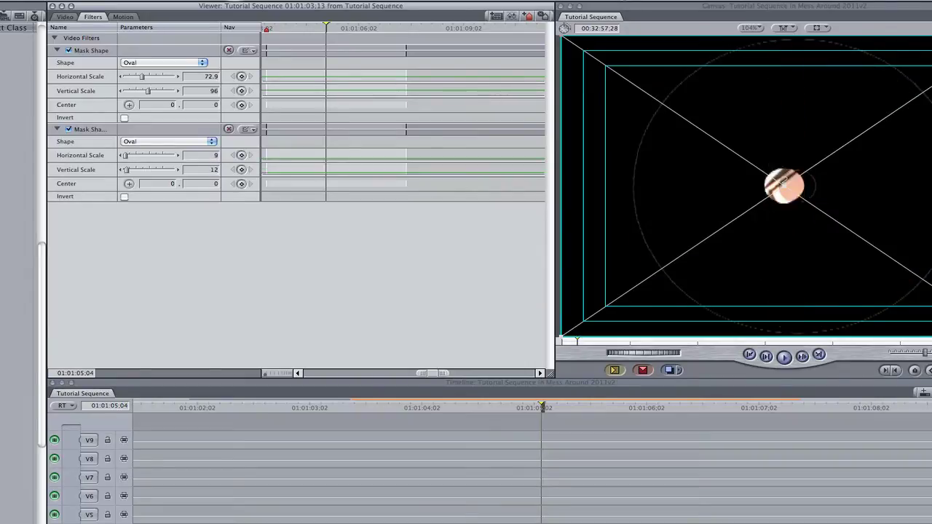
Set the second Mask Shape's horizontal center to 4 and invert it to cut the disc's center hole.
click(164, 183)
text(4)
key(Return)
click(124, 196)
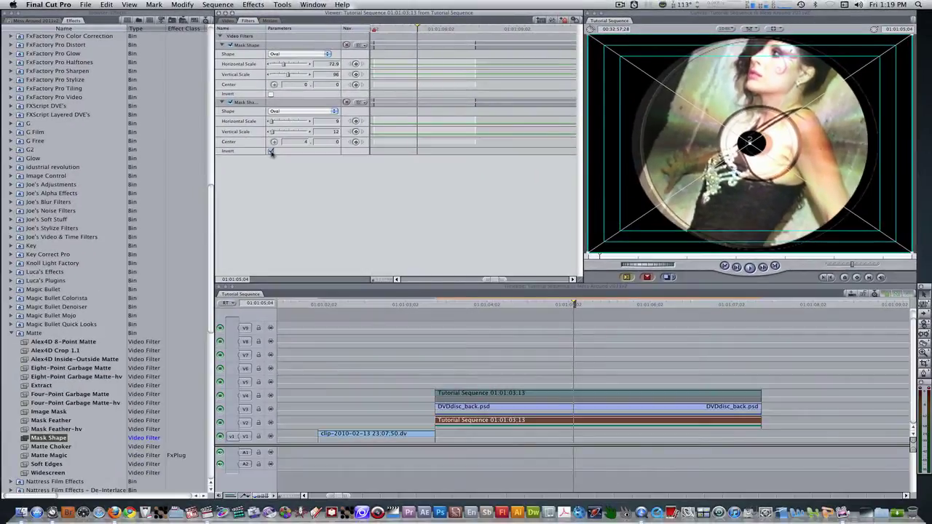
Set black_plastic.jpg's duration to 4 seconds and place it on V1 directly beneath the freeze frame and disc clips.
click(44, 21)
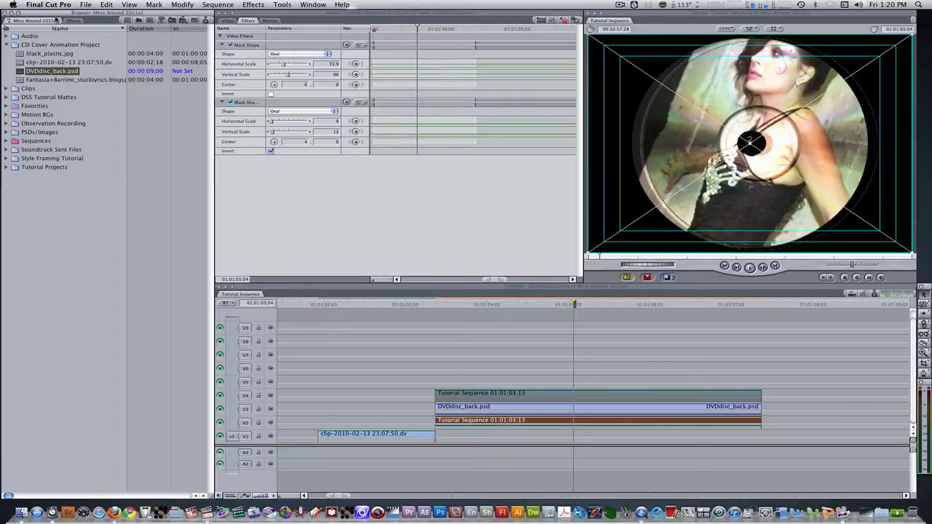
double_click(20, 54)
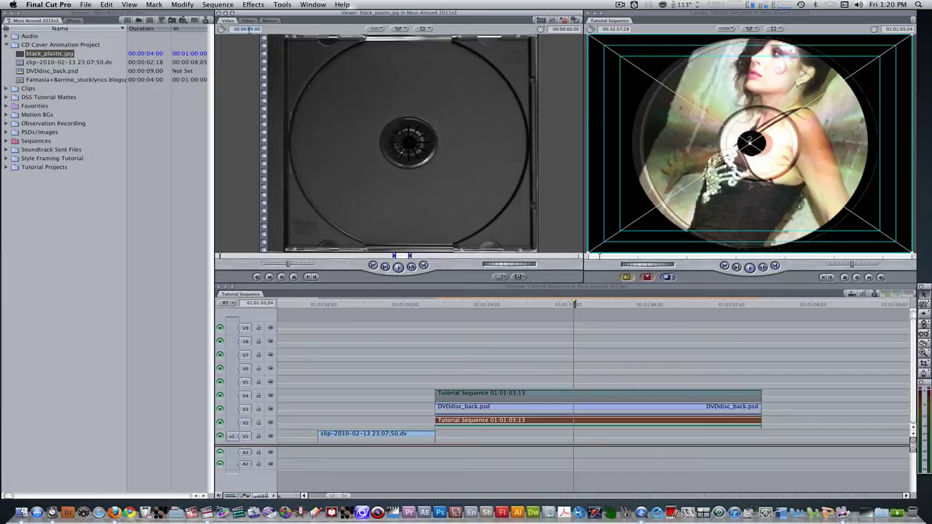
text(4)
key(Return)
drag(345, 114, 445, 430)
click(520, 304)
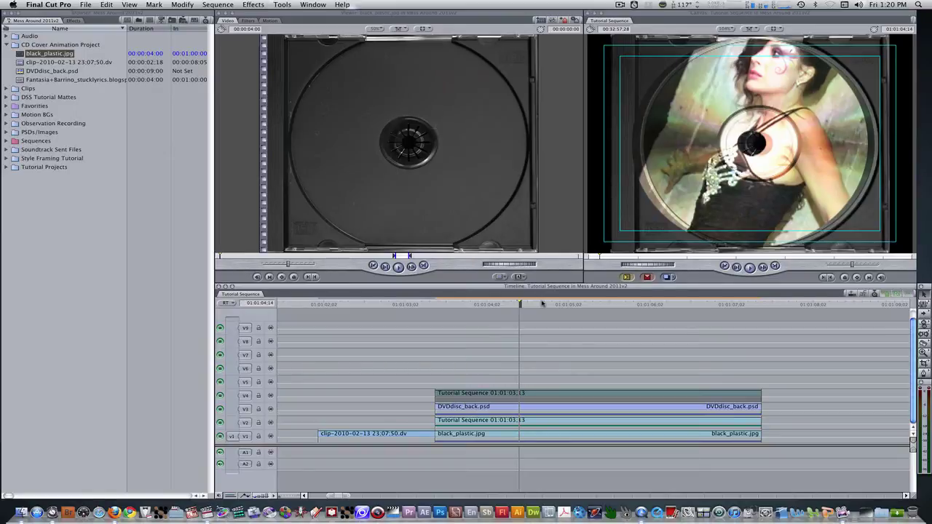
Set the V2 freeze frame's horizontal center to 18 to line it up with the disc.
double_click(568, 421)
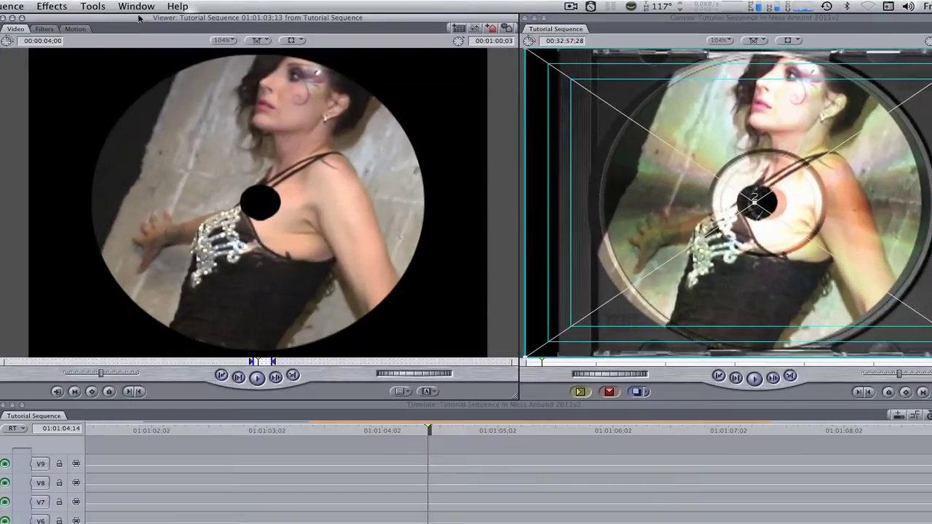
click(76, 29)
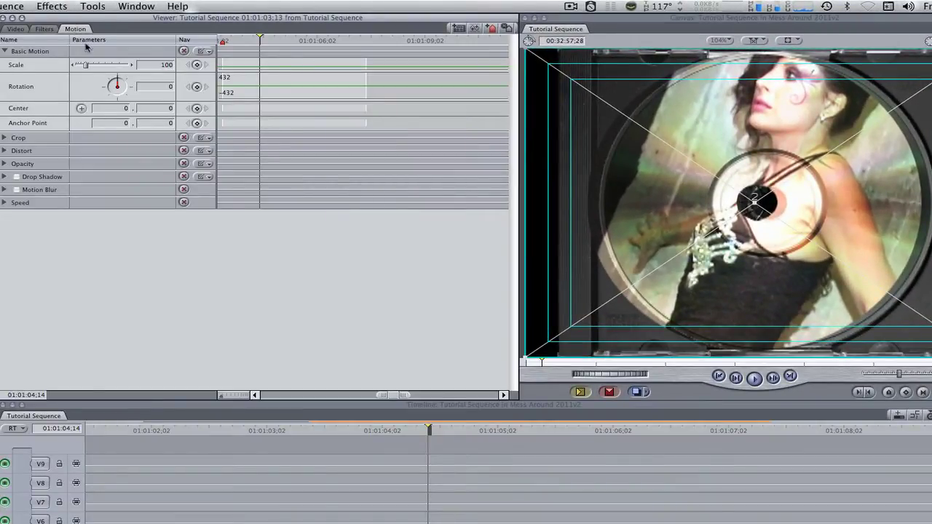
click(119, 108)
text(18)
key(Return)
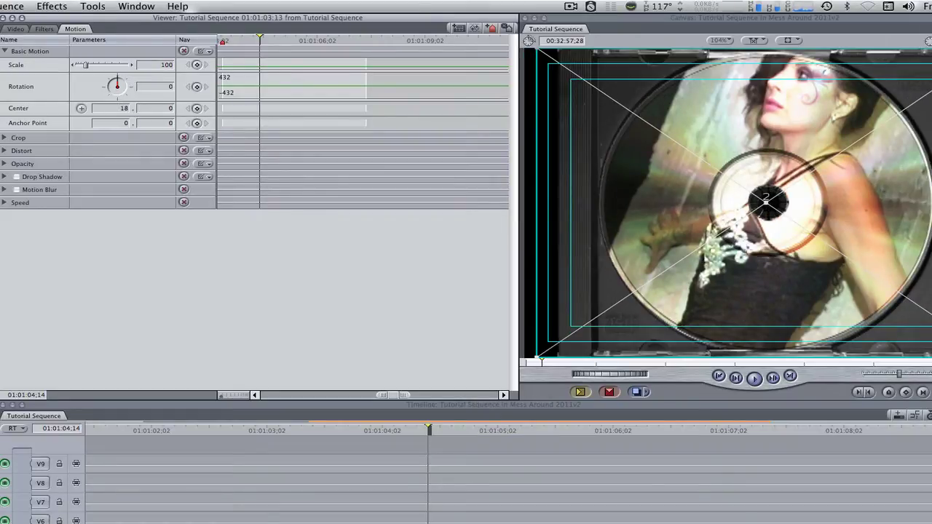
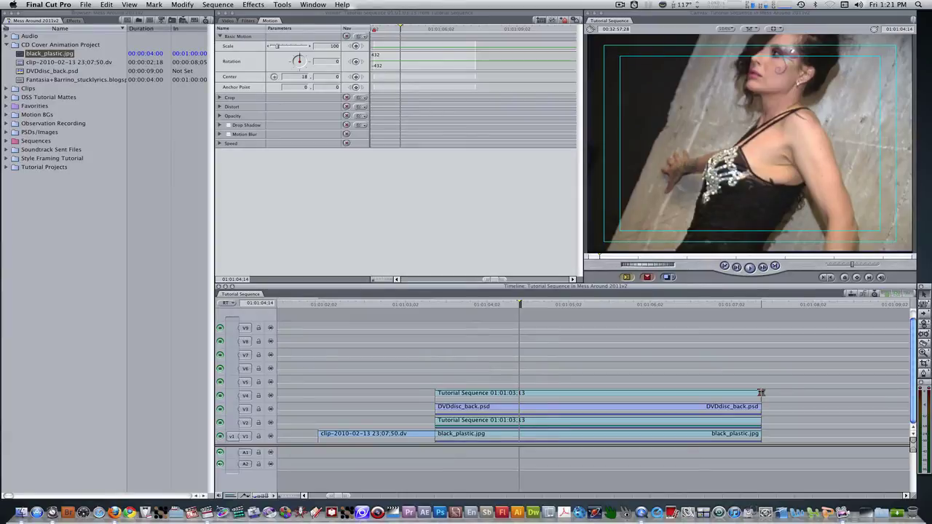
Trim the end of the V4 freeze frame to leave about 13 frames and add a Clock Wipe transition to it.
drag(761, 393, 469, 392)
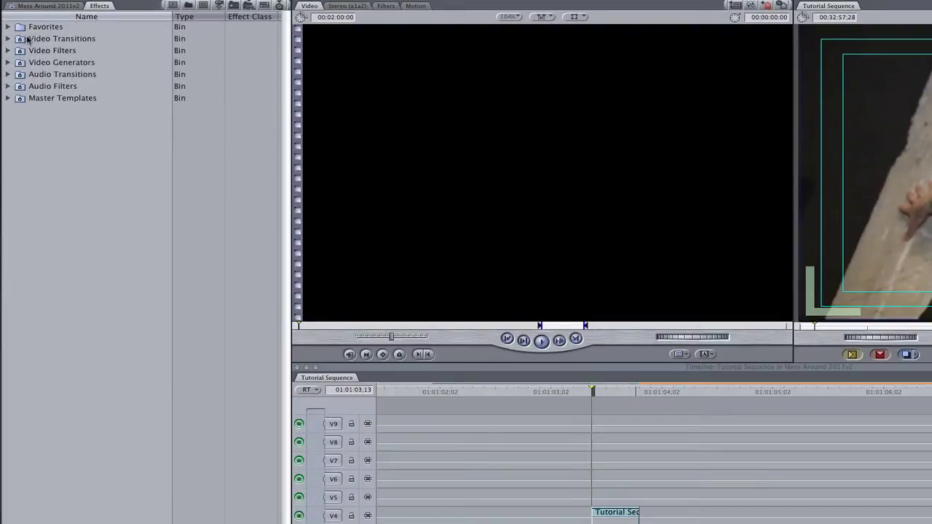
click(9, 39)
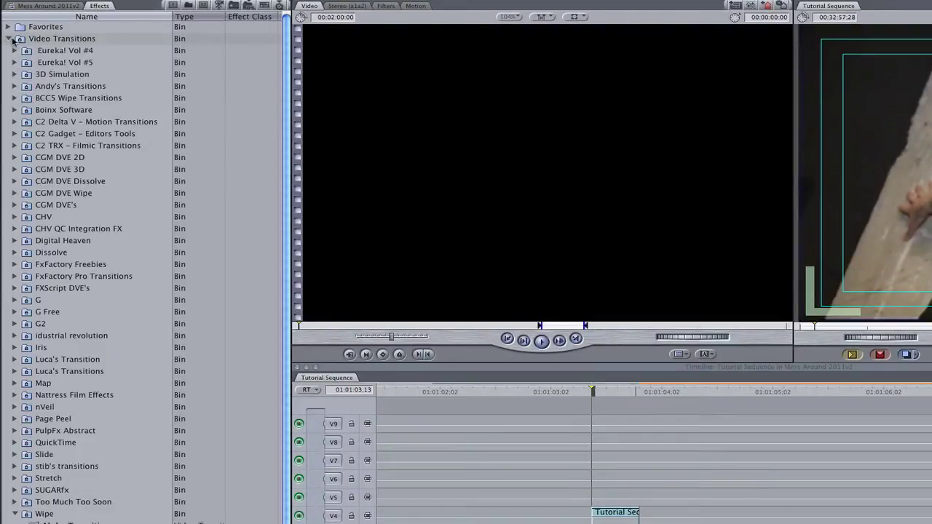
scroll(40, 350, down, 5)
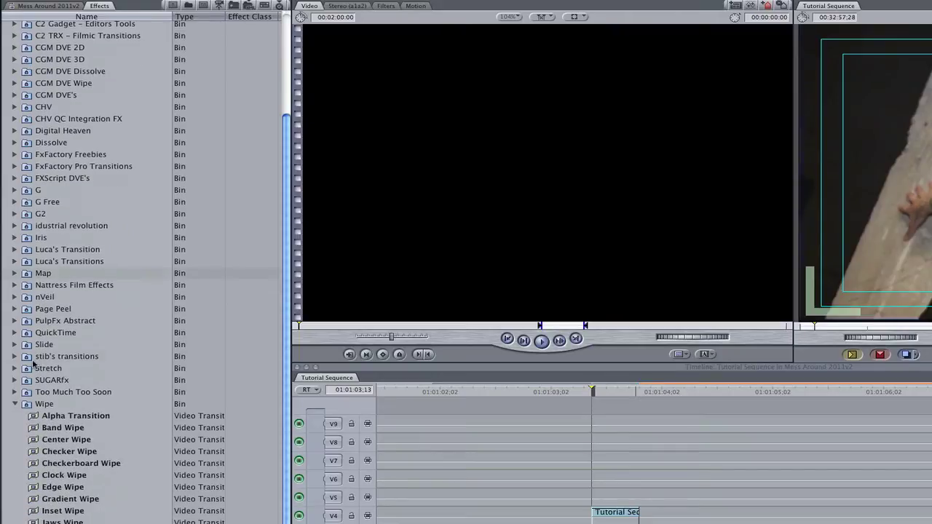
click(35, 478)
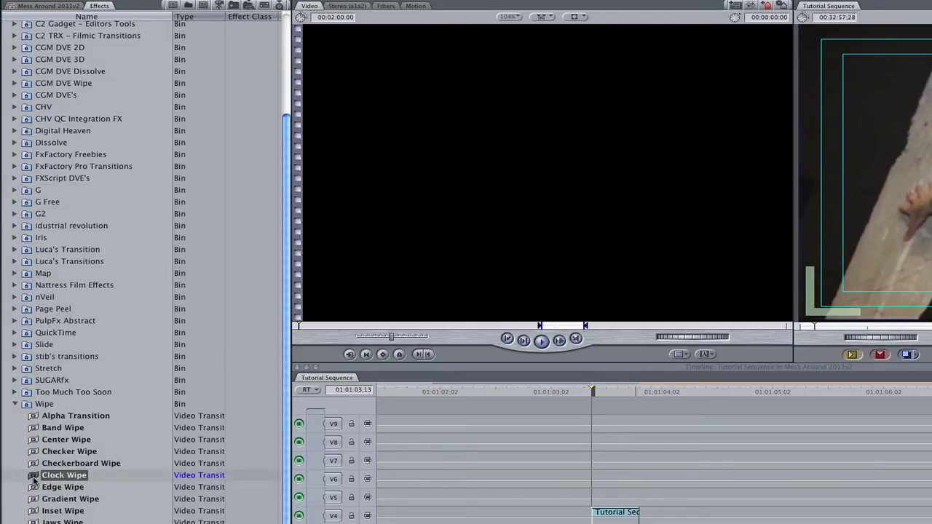
drag(34, 481, 604, 515)
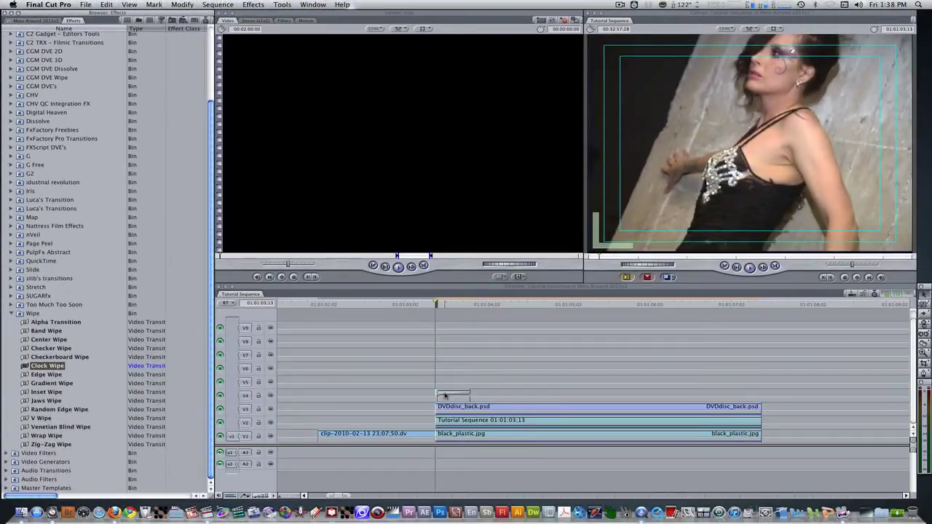
Set the Clock Wipe's duration to 13 frames and its horizontal center to 20, with Feather Edges enabled.
drag(445, 396, 446, 395)
double_click(445, 394)
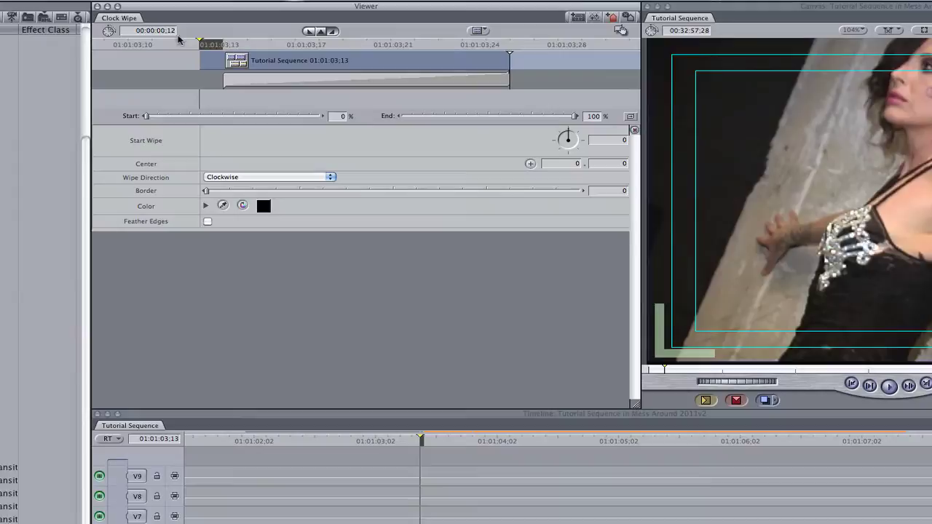
click(166, 32)
text(.13)
key(Return)
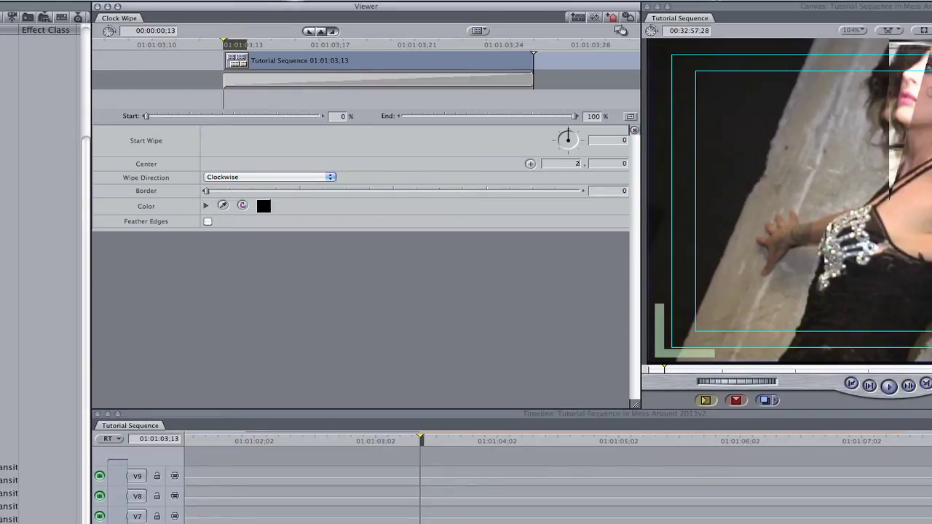
key(Return)
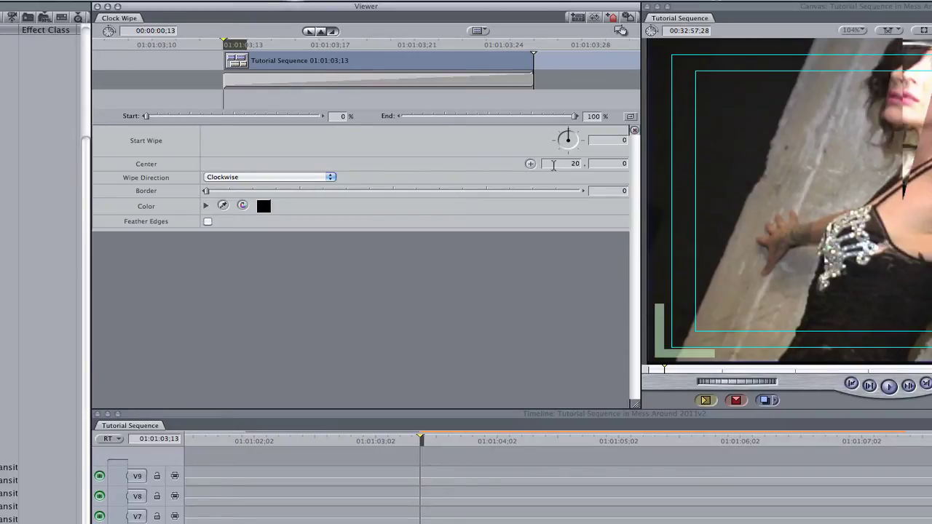
click(207, 222)
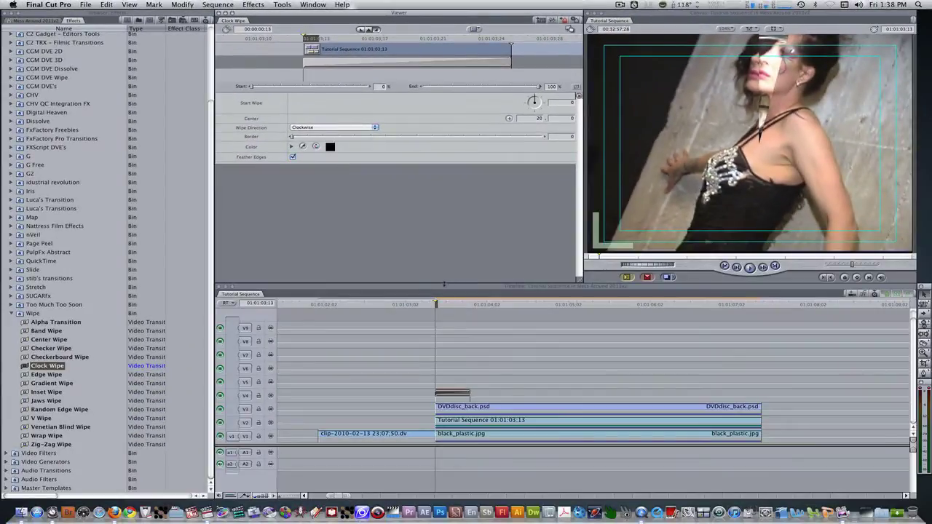
Step through the sequence frame by frame to check how the Clock Wipe reveals the disc in its case.
click(444, 288)
key(Right)
key(Right)
key(Right)
key(Right)
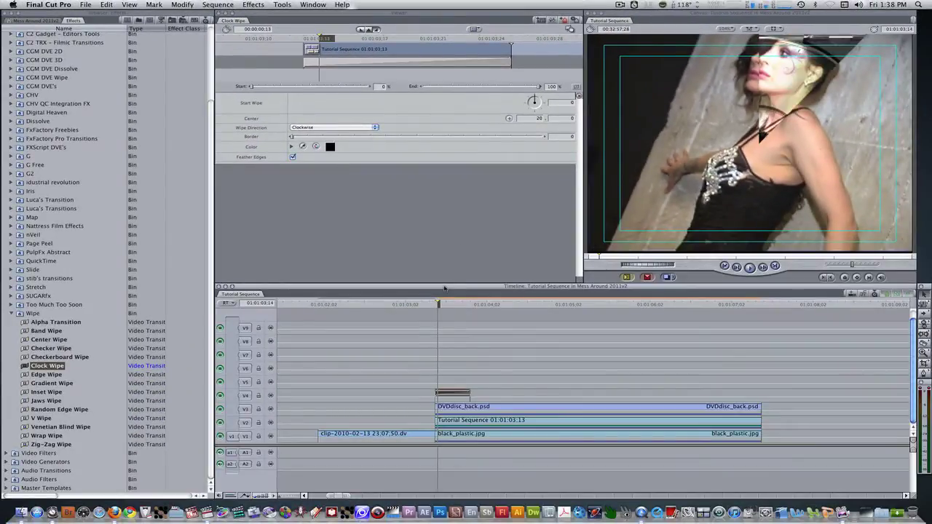
key(Right)
key(Right)
key(Right)
key(Right)
key(Right)
key(Right)
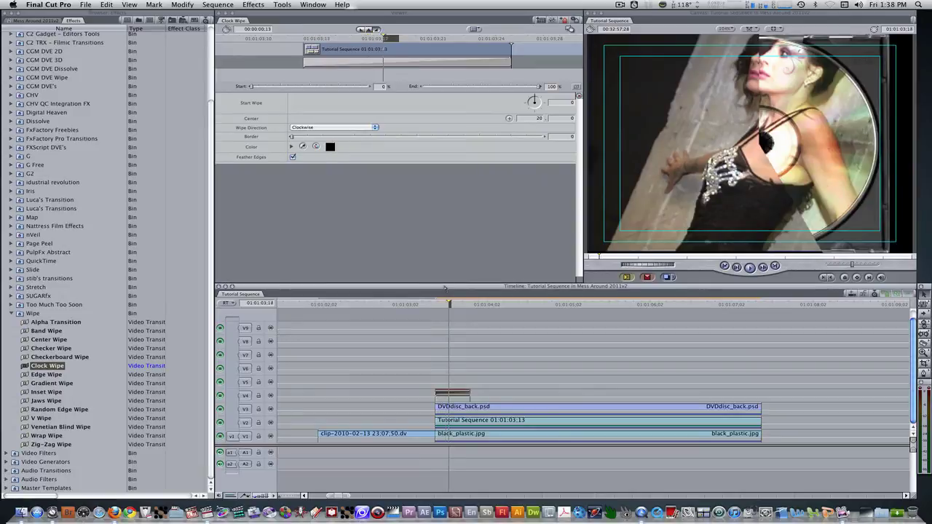
key(Right)
key(Right)
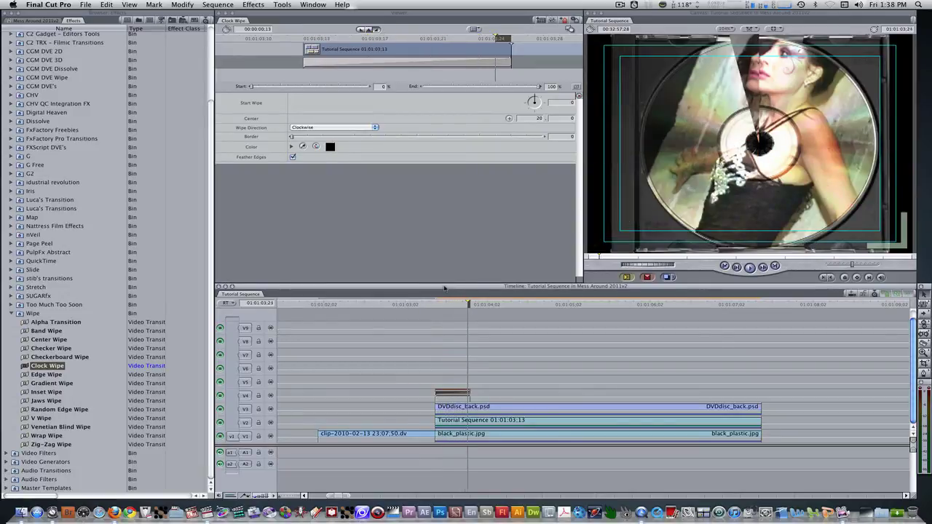
key(Left)
key(Left)
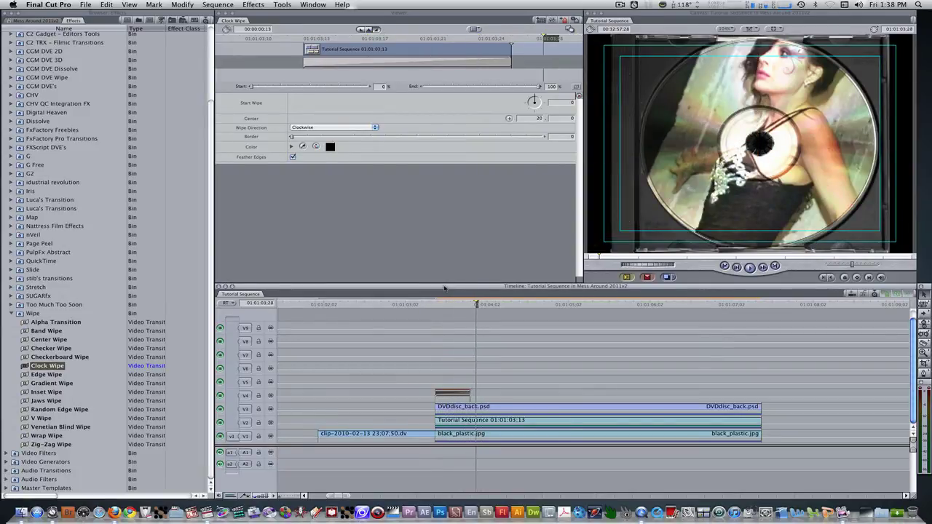
Add a Center keyframe to the black_plastic.jpg case image on V1, one frame after its start, at 01:01:03;14.
key(Left)
key(Left)
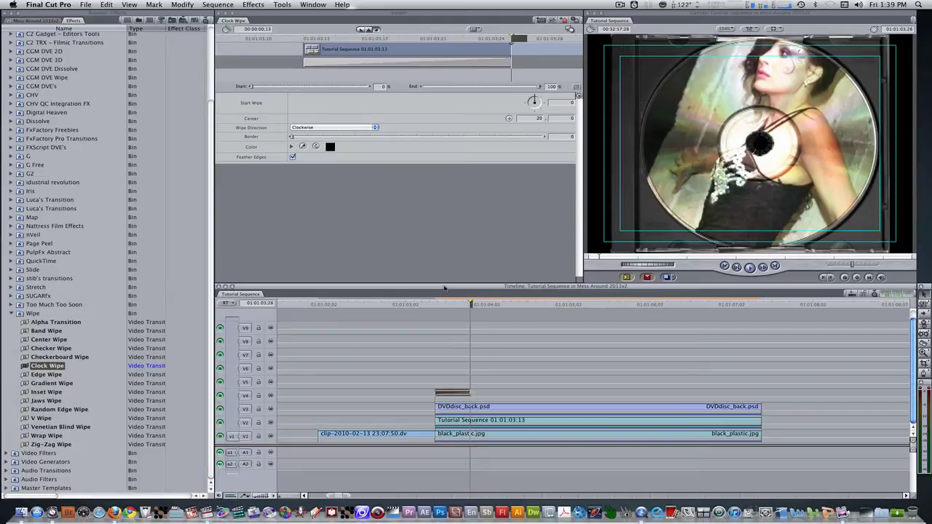
key(Up)
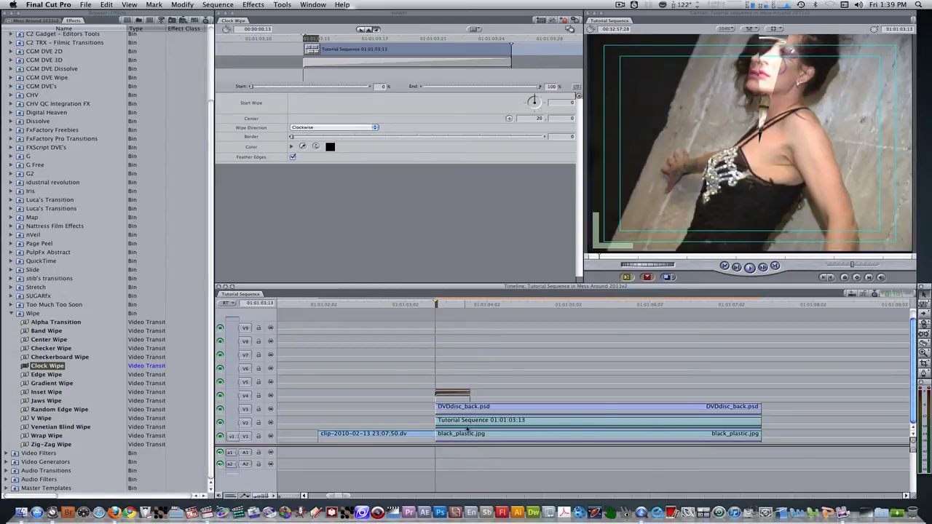
double_click(470, 435)
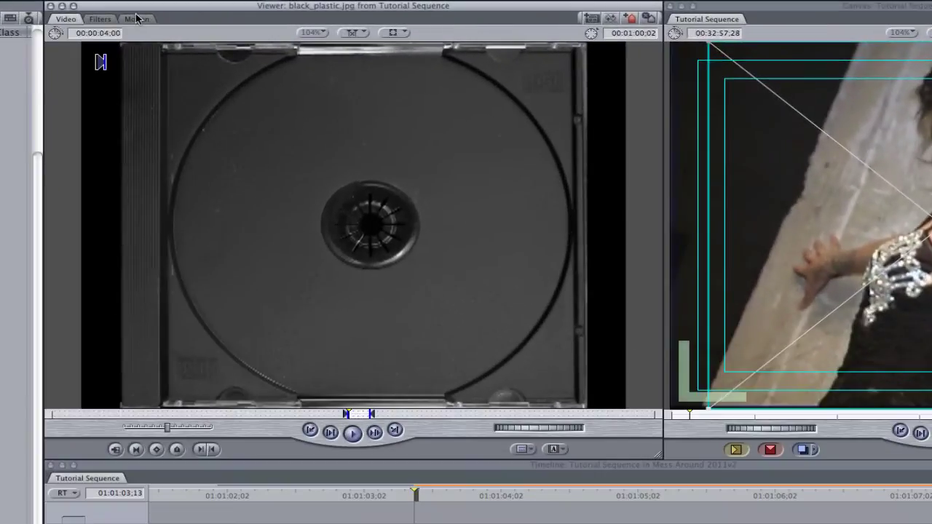
click(136, 18)
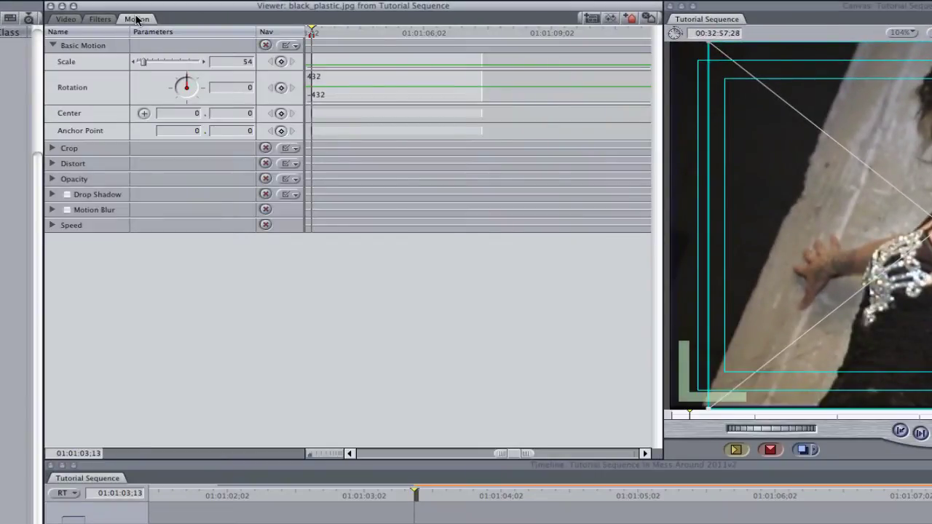
key(Right)
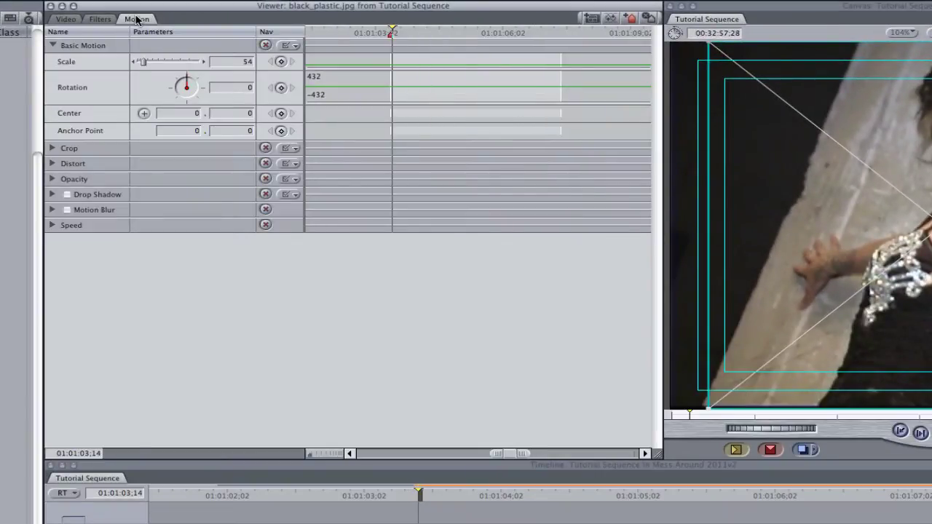
click(281, 115)
Add a second Center keyframe to the case image 13 frames after the first one.
text(+13)
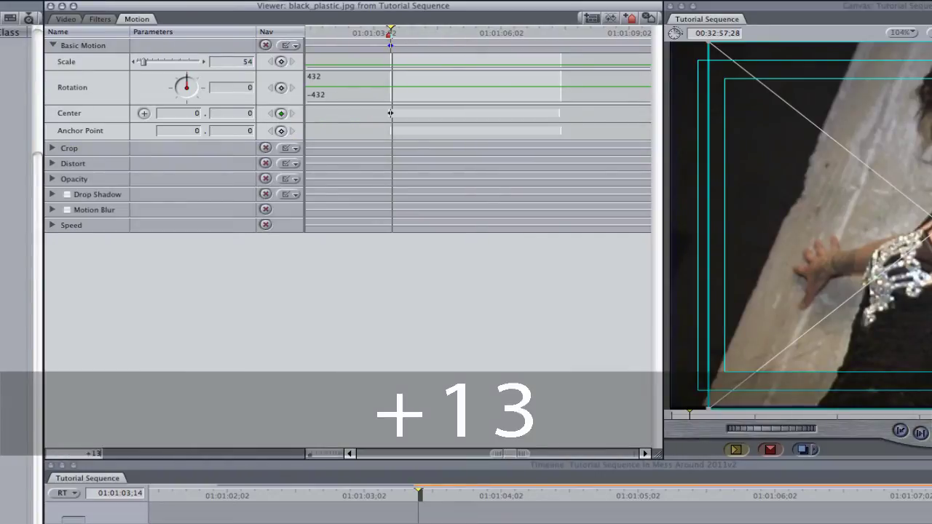
key(Return)
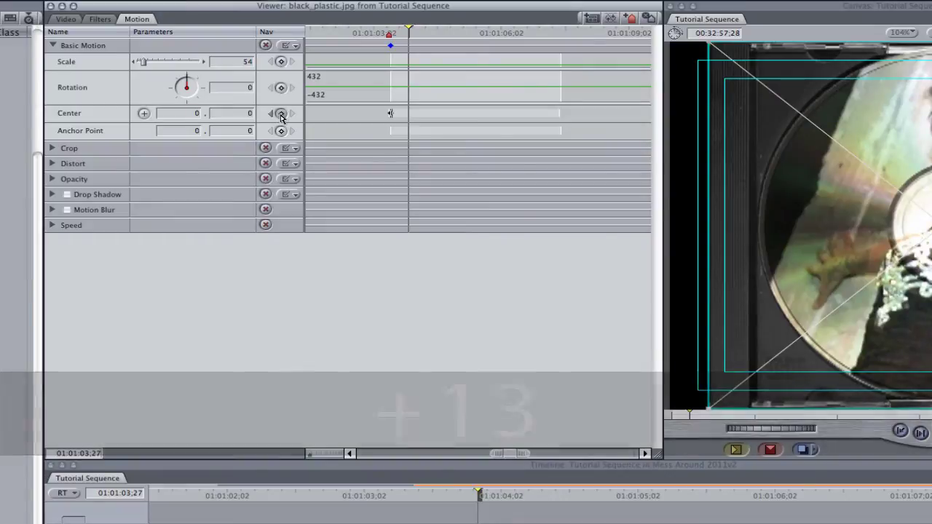
click(281, 114)
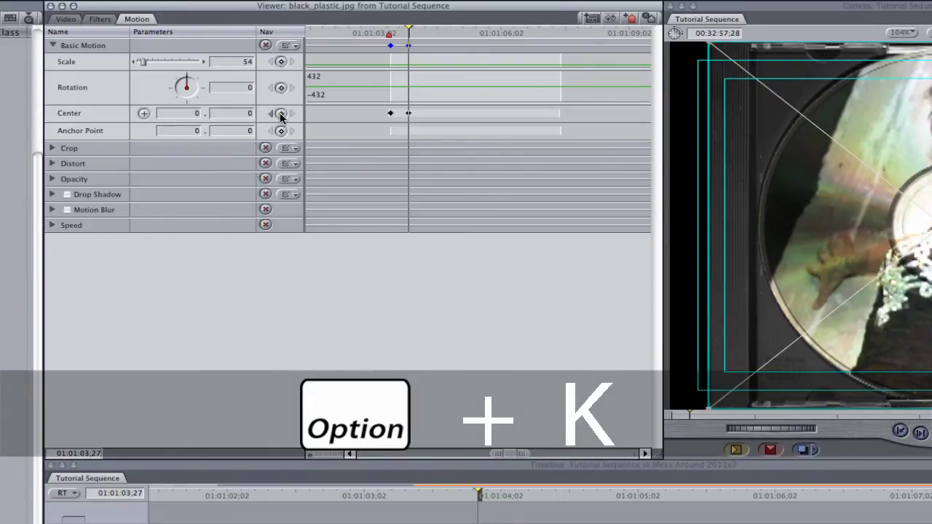
Return to the first Center keyframe and set the case image's vertical center to 500 so it starts below the frame.
key(alt+k)
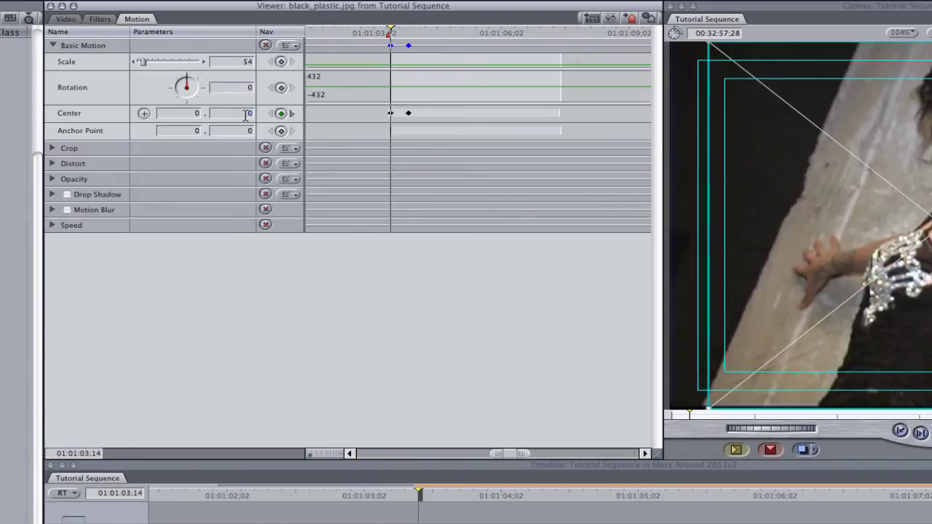
click(246, 114)
text(100)
key(Return)
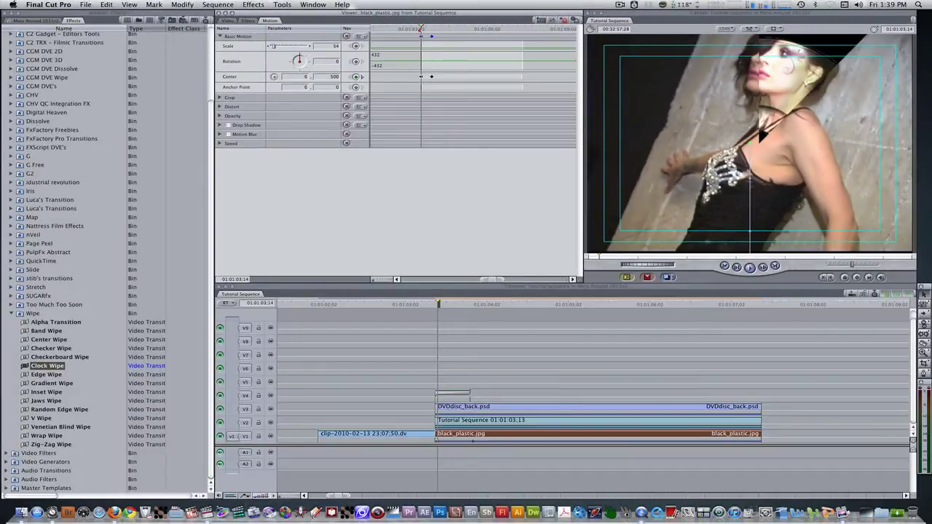
Step through the sequence frame by frame to check how the case slides up while the wipe reveals the disc.
key(Right)
key(Right)
key(Right)
key(Right)
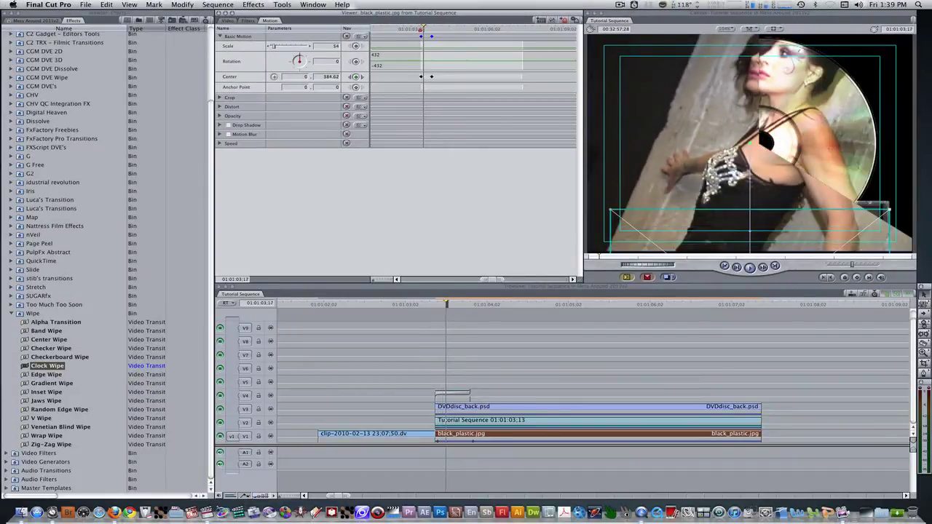
key(Right)
key(Right)
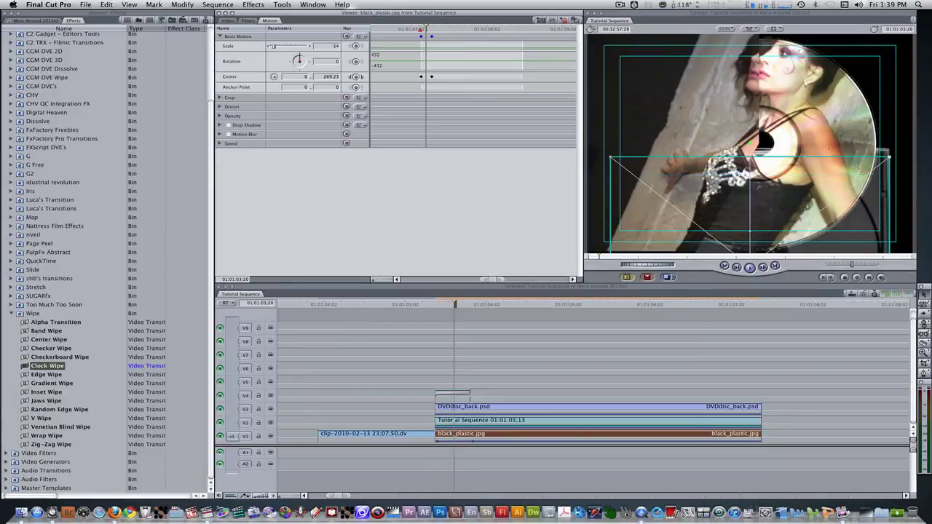
key(Right)
key(Right)
key(Right)
key(Right)
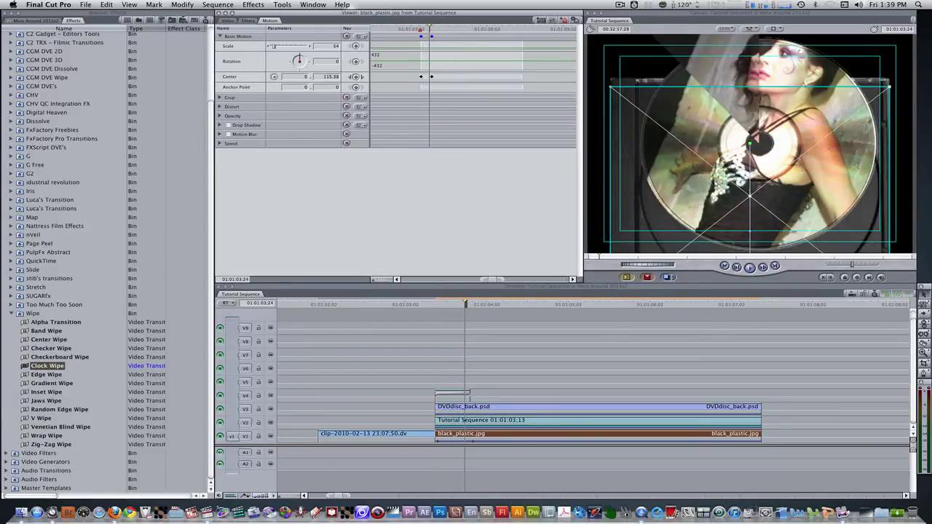
key(Right)
key(Right)
key(Right)
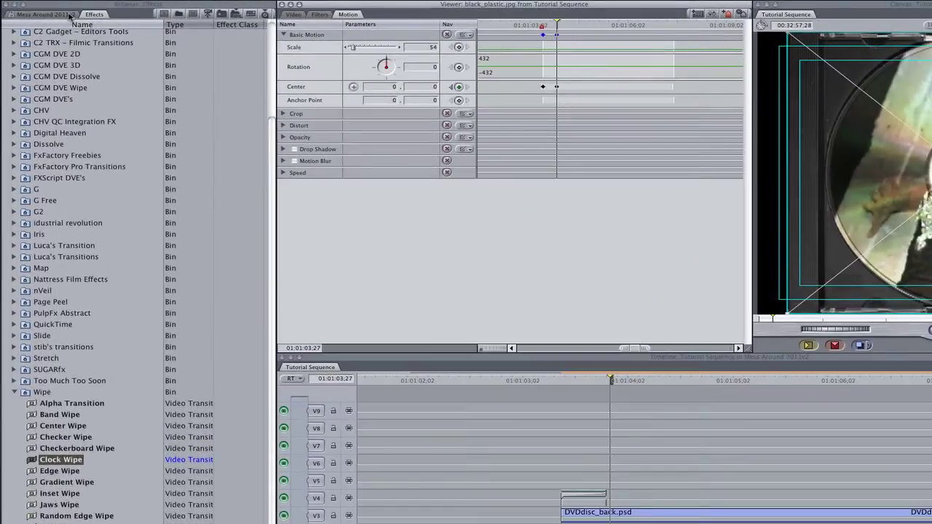
Add the Fantasia album cover image from the CD Cover Animation Project bin to V5, aligned with the start of the clips below.
click(70, 16)
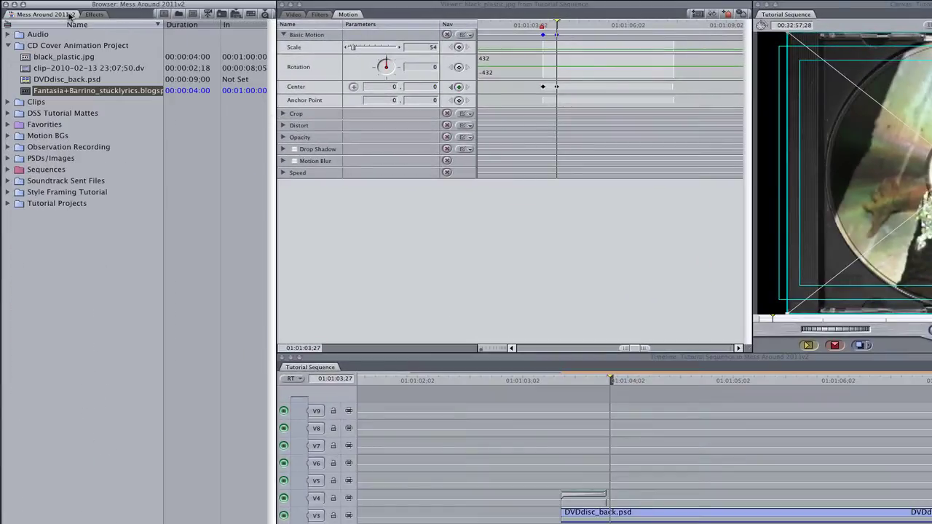
double_click(29, 91)
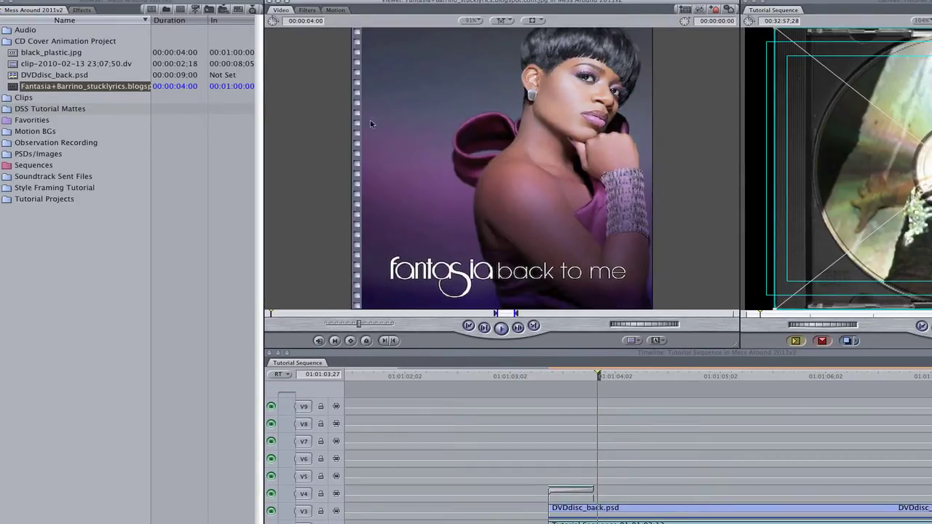
click(304, 22)
drag(493, 175, 556, 475)
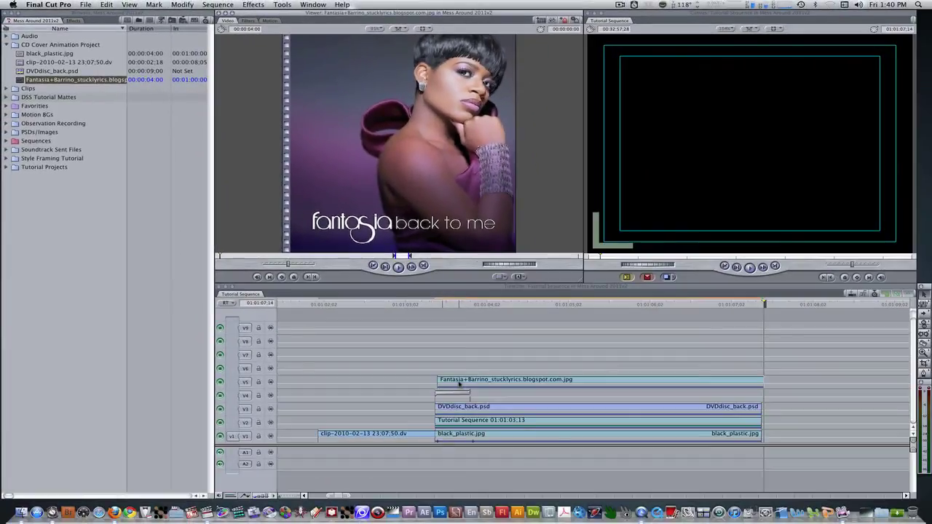
drag(459, 384, 457, 379)
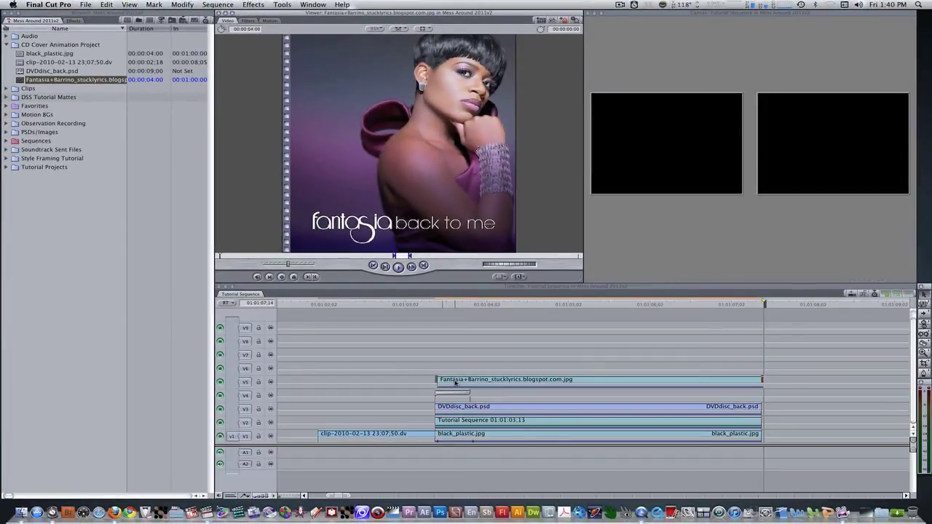
Fit the album cover to the case at 01:01:03;27 with scale 104.27, horizontal center 24.29 and aspect ratio -25.32.
click(454, 306)
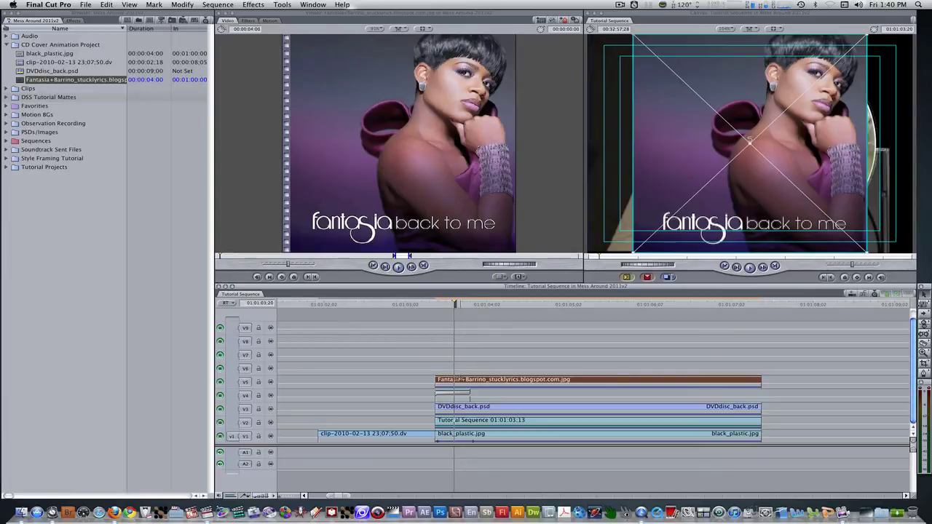
click(471, 305)
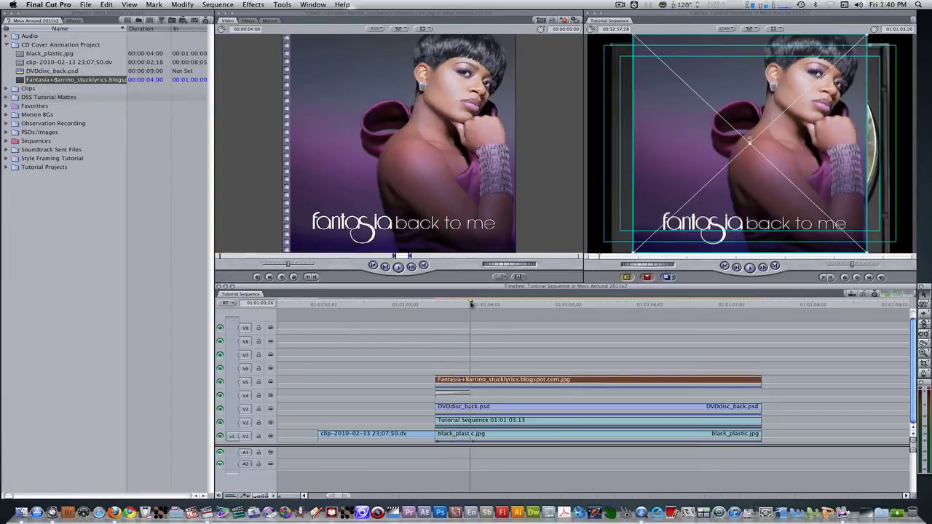
drag(471, 305, 474, 304)
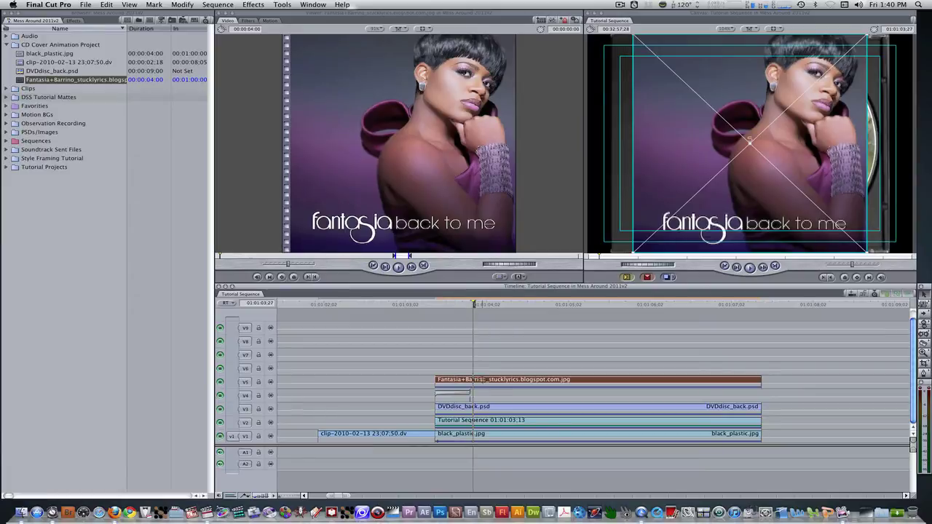
double_click(484, 382)
click(270, 21)
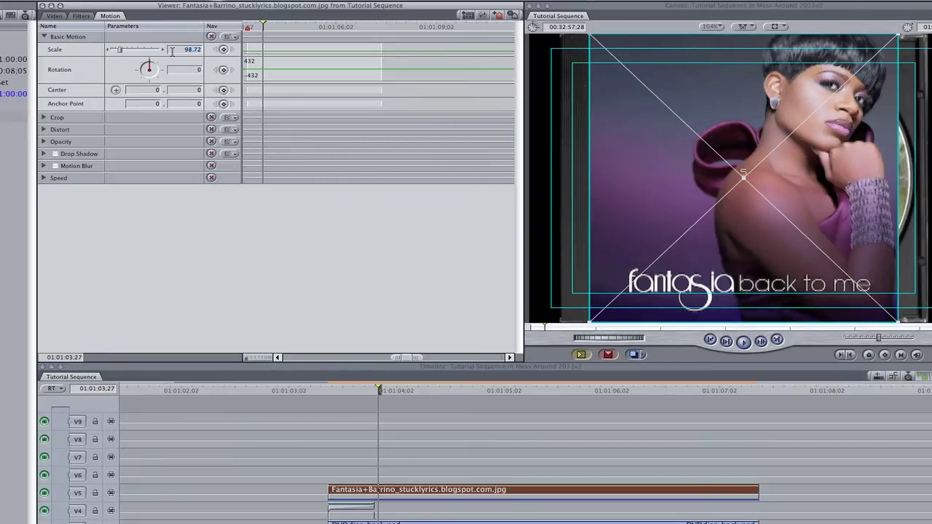
text(104)
key(Return)
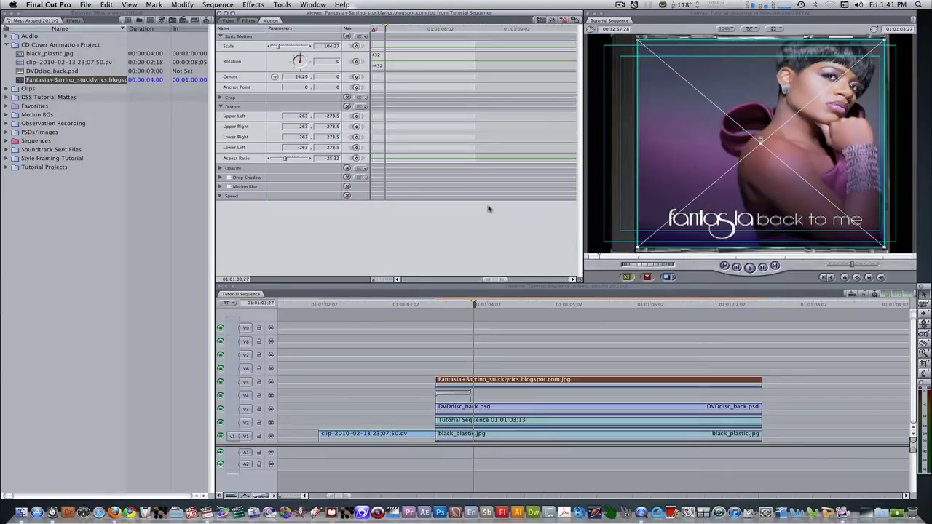
Nest the V5 album cover clip as "CD Cover", keeping effects, markers and audio levels with the clip.
key(alt+c)
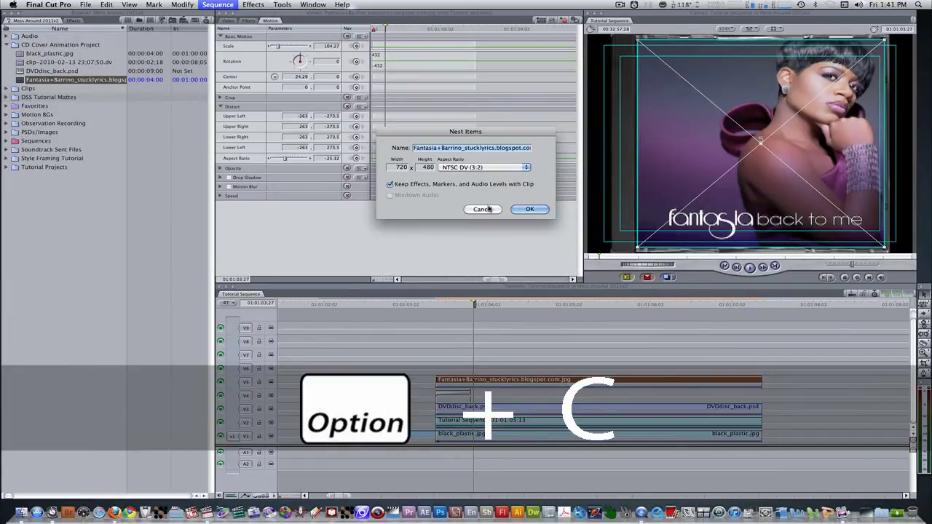
text(CD Cover)
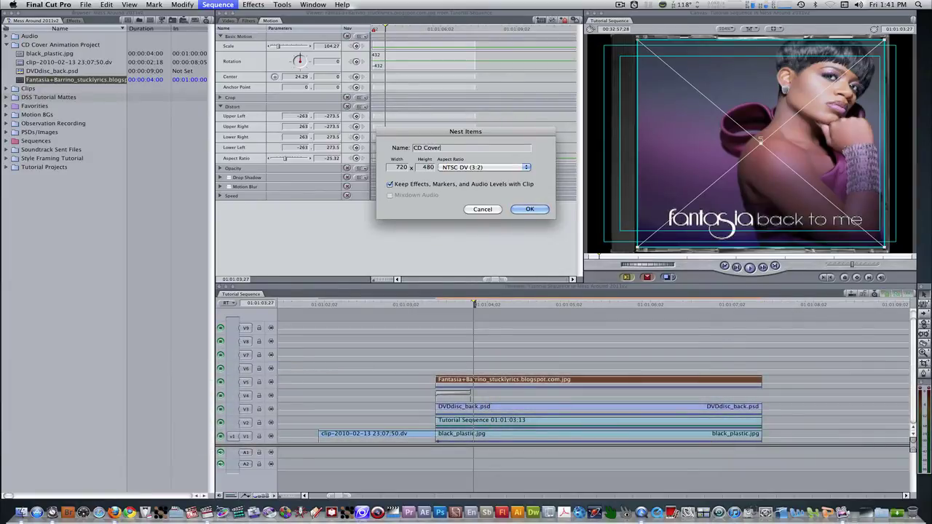
key(Return)
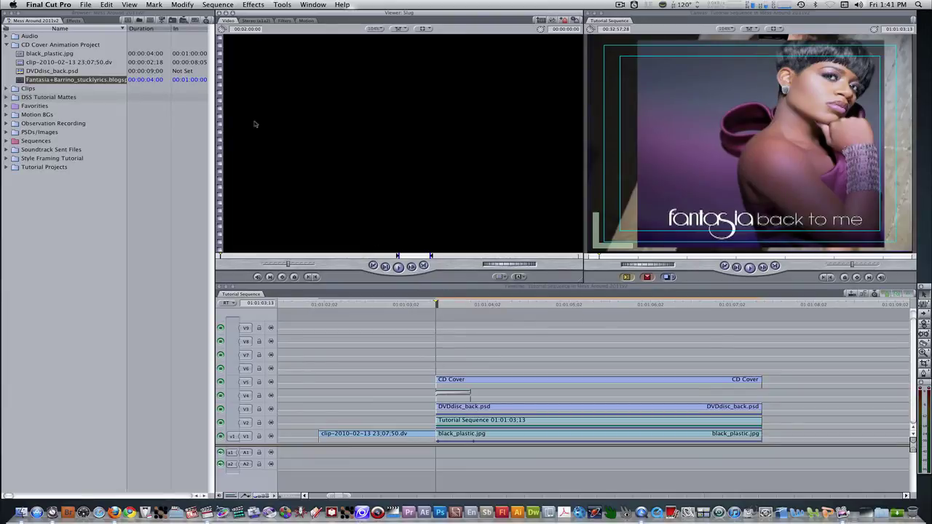
Apply the Multispace video filter from the idustrial revolution set to the CD Cover nest on V5.
click(74, 20)
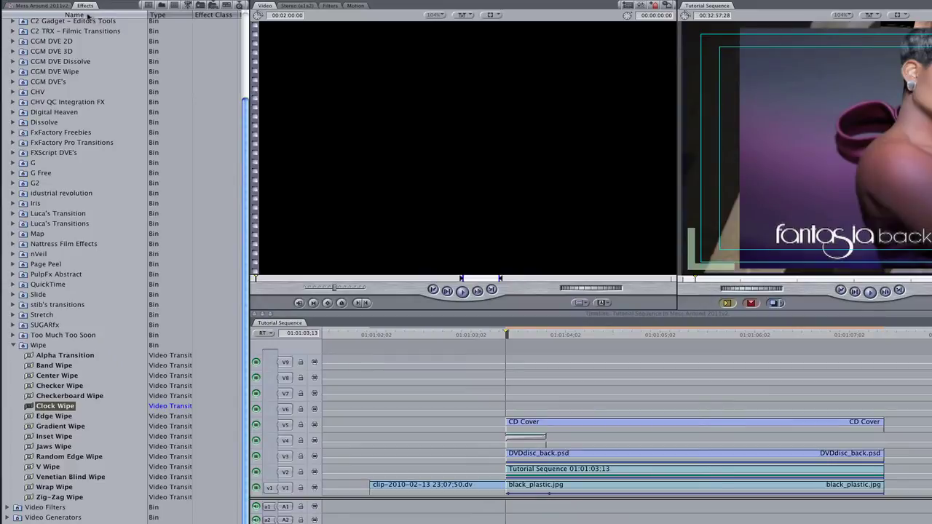
click(8, 508)
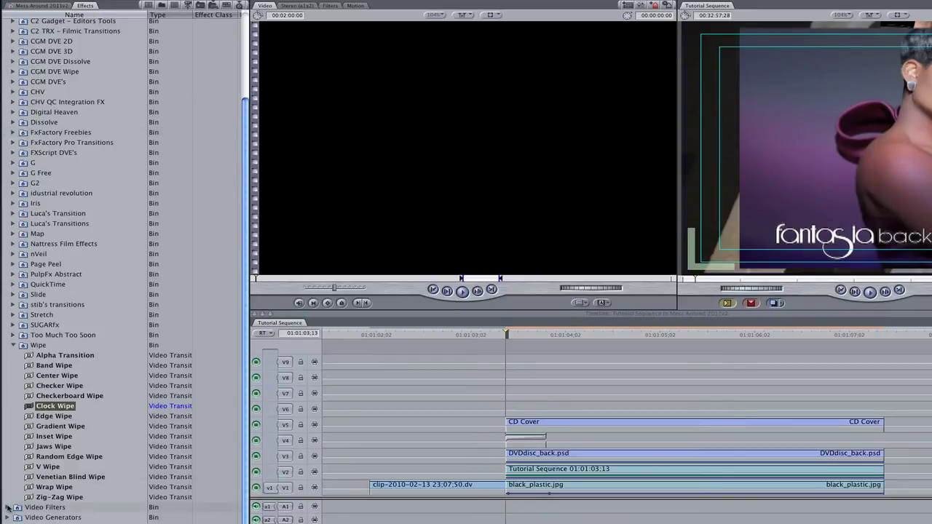
scroll(11, 506, down, 15)
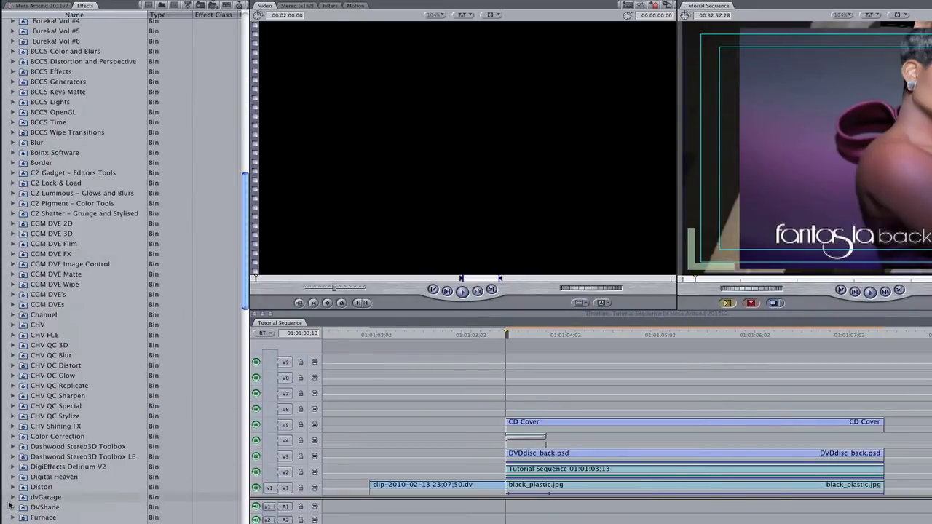
scroll(9, 504, down, 7)
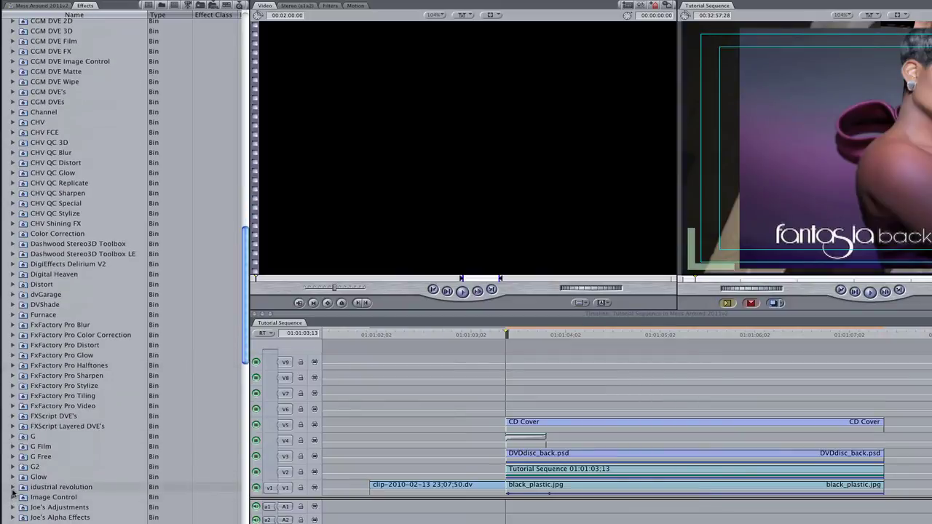
click(12, 488)
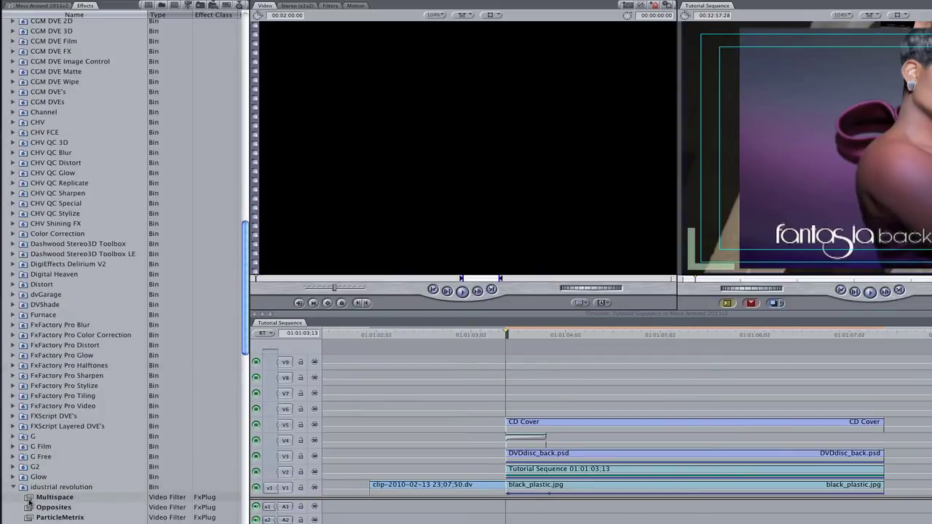
click(30, 499)
drag(29, 499, 579, 426)
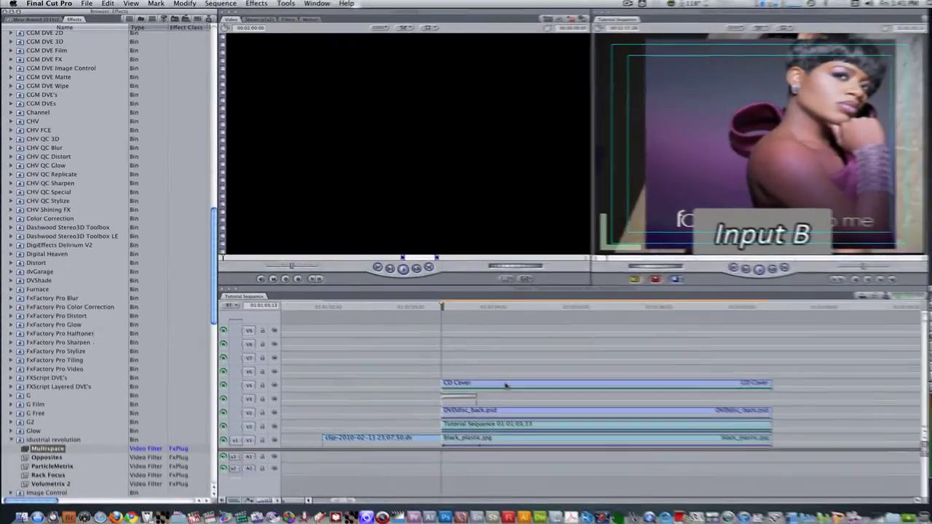
Set Opacity (B) to 0 in the CD Cover nest's Multispace filter to hide the Input B placeholder.
double_click(506, 385)
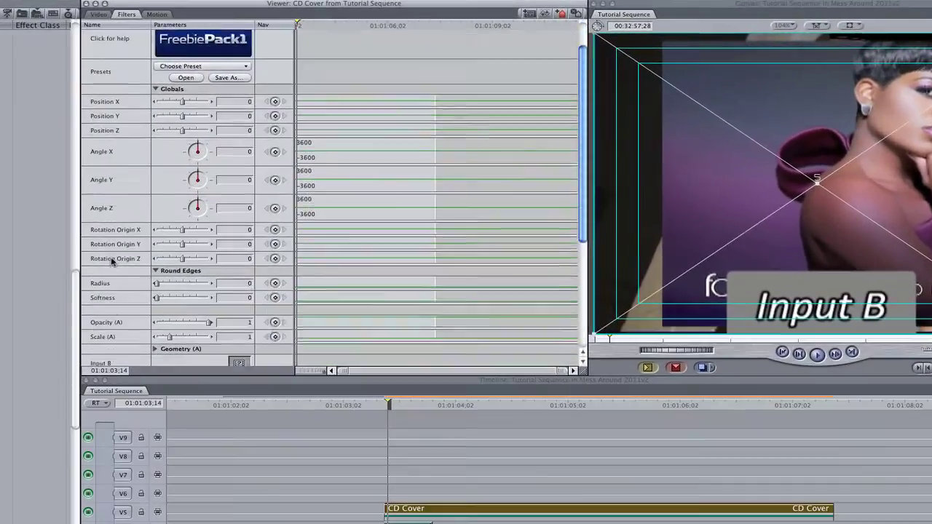
scroll(237, 199, down, 3)
scroll(115, 259, down, 3)
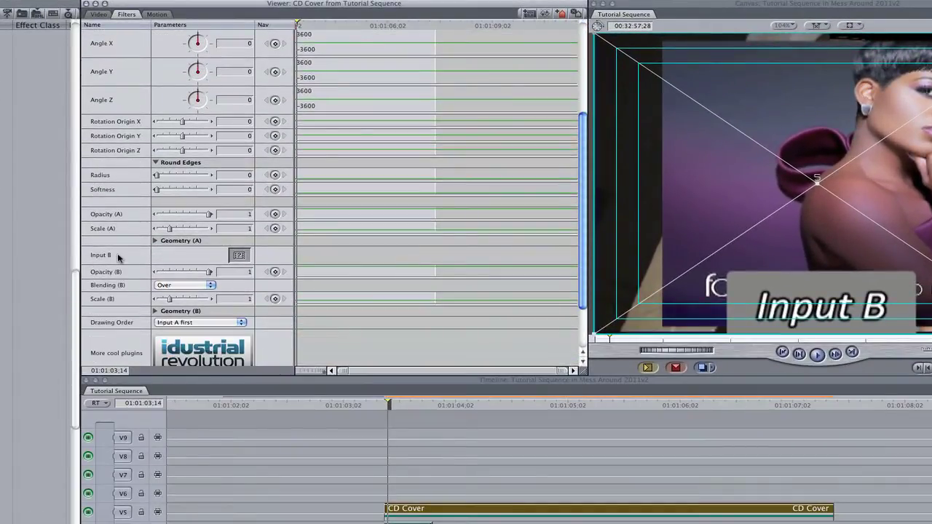
double_click(243, 272)
text(0)
key(Return)
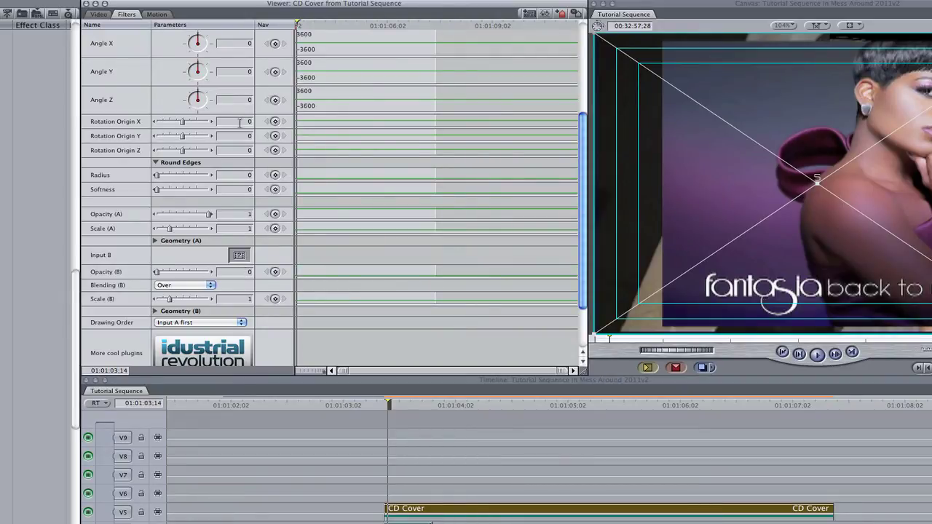
Set Rotation Origin X to -0.69 in the CD Cover nest's Multispace filter.
click(240, 123)
text(-0.69)
key(Return)
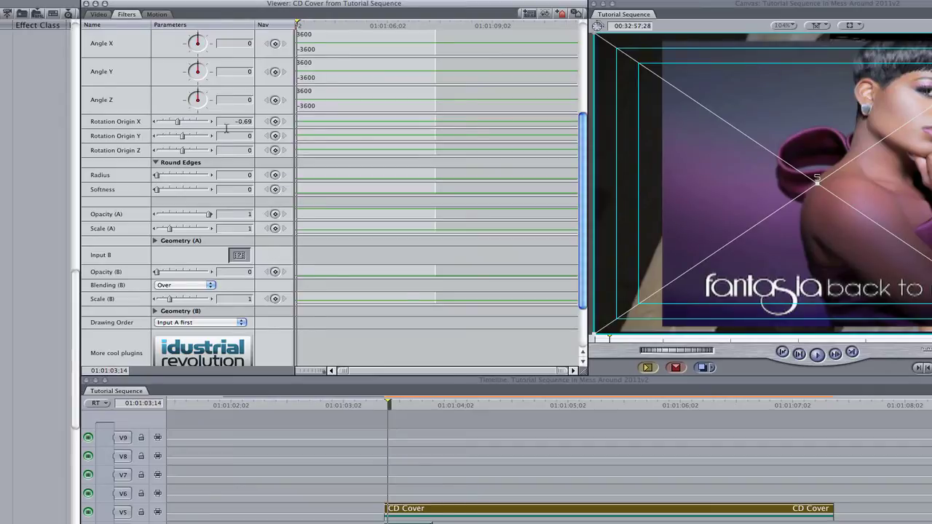
Add Multispace Angle Y keyframes to the CD Cover nest at 01:01:03;27 and 20 frames further on, at 01:01:04;17.
scroll(129, 147, up, 5)
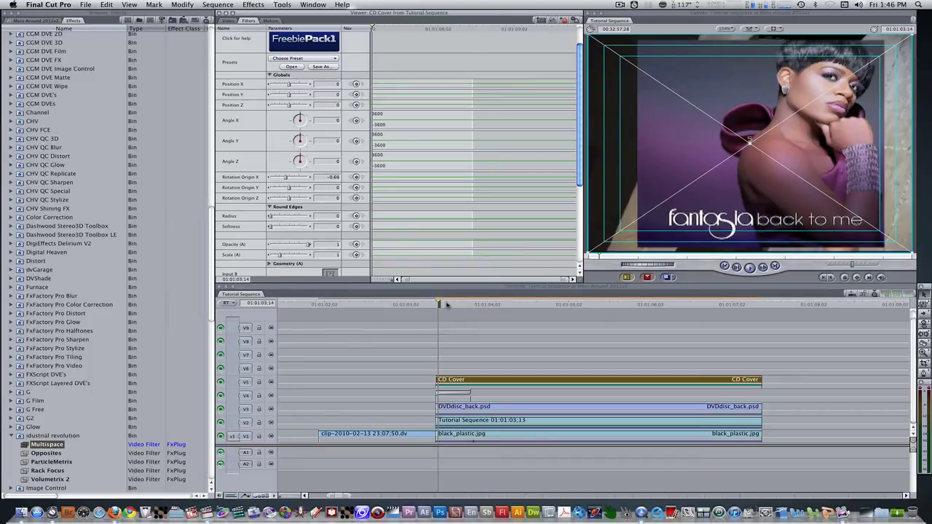
drag(447, 304, 474, 303)
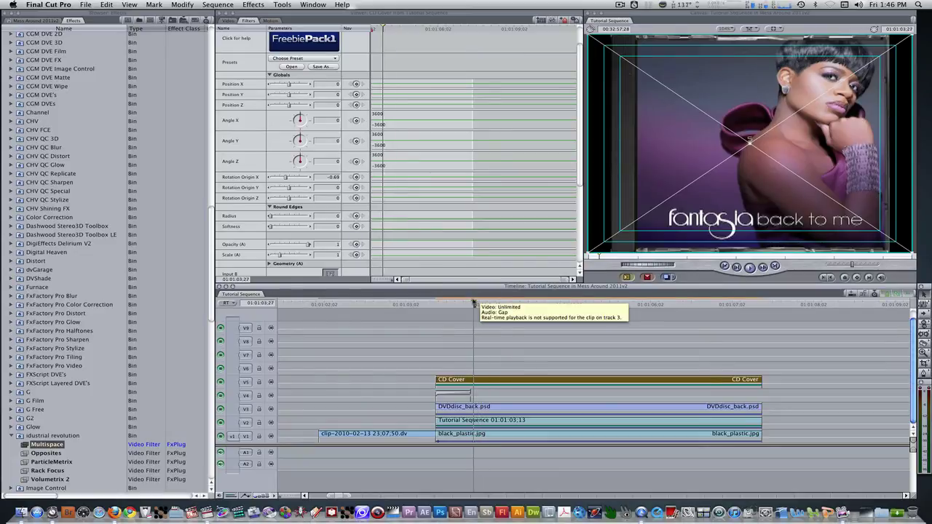
click(357, 143)
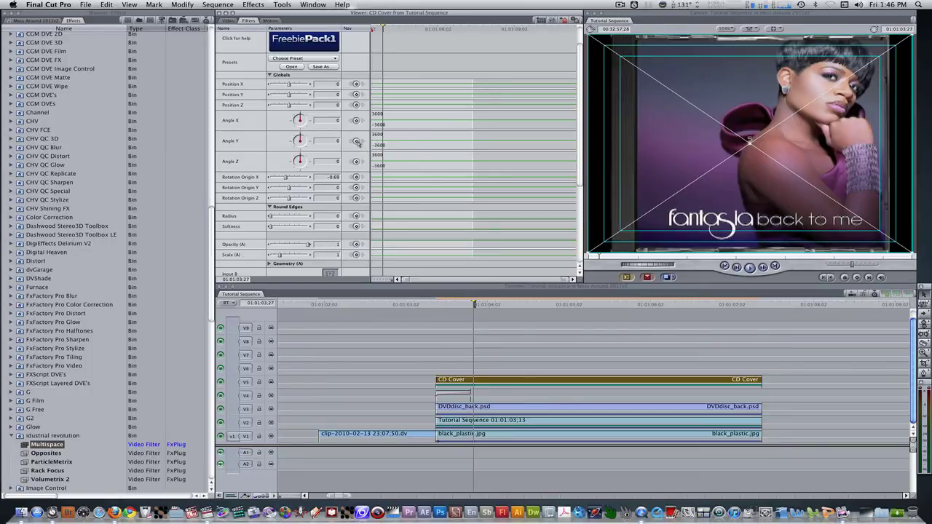
text(+20)
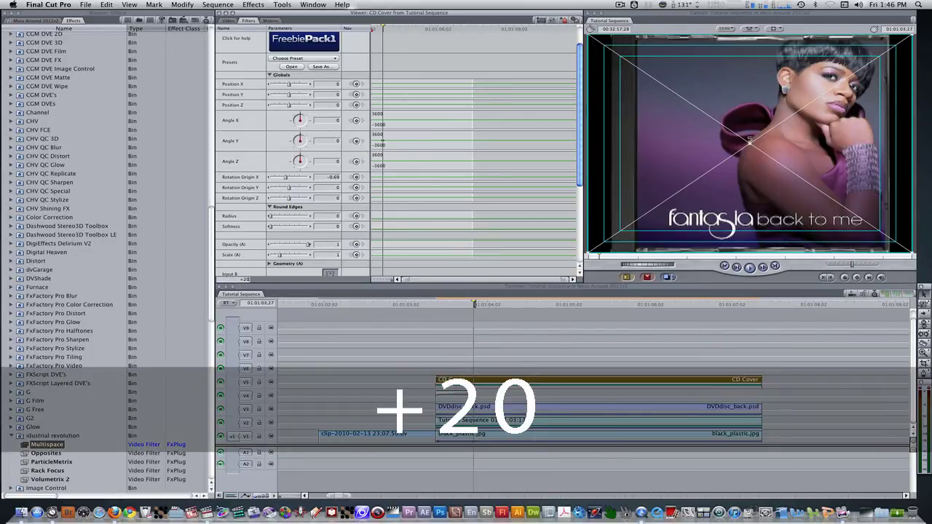
key(Return)
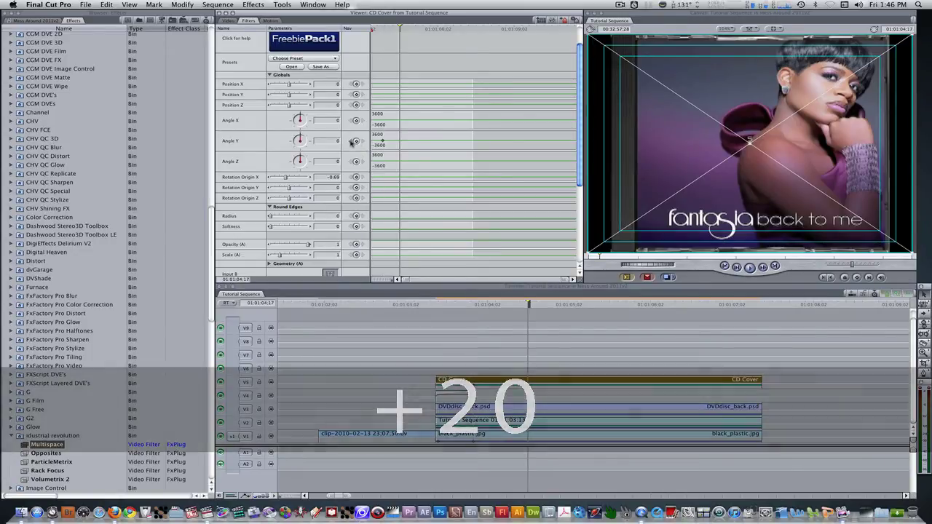
key(alt+k)
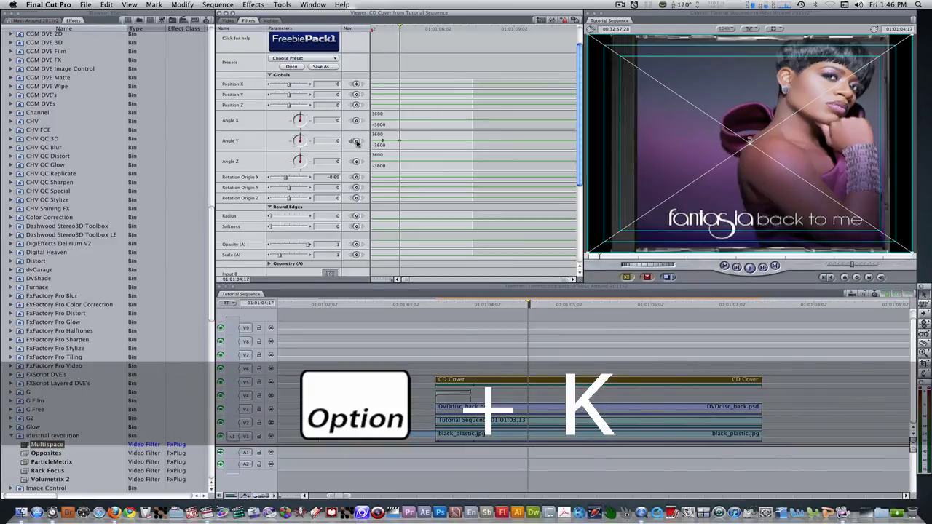
Set the first Angle Y keyframe at 01:01:03;27 to -90.
key(alt+k)
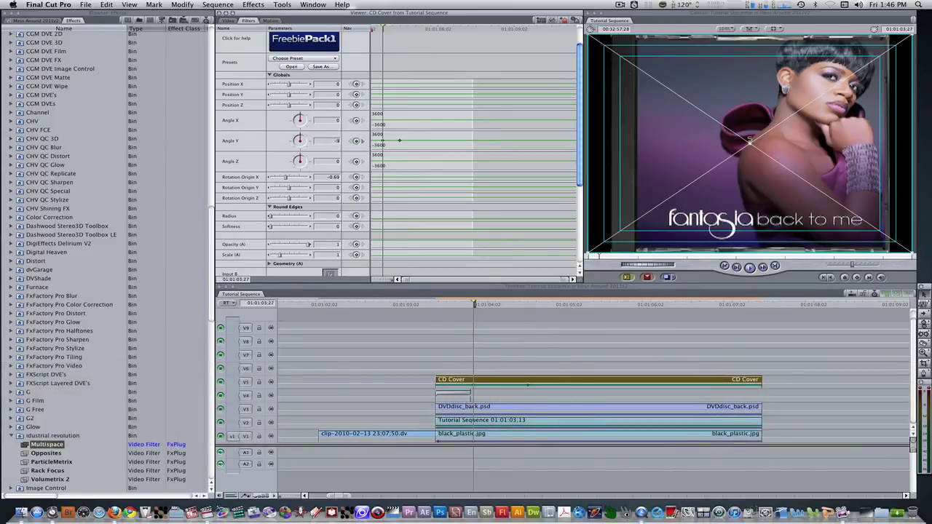
text(0)
key(Return)
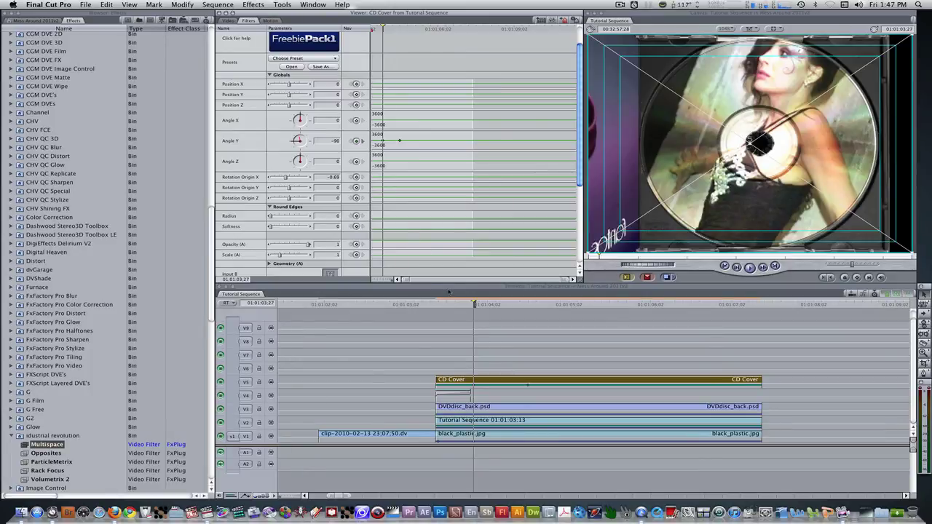
Park the playhead at 01:01:03;14 and check that the CD Cover sequence's Clip Keyframes options include the video Motion Bar and Filters Bar.
click(445, 304)
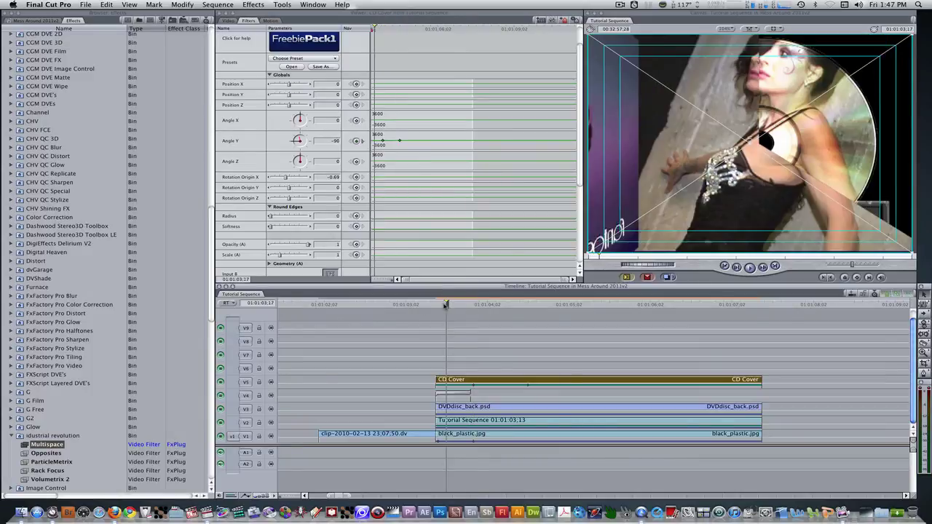
drag(446, 304, 442, 306)
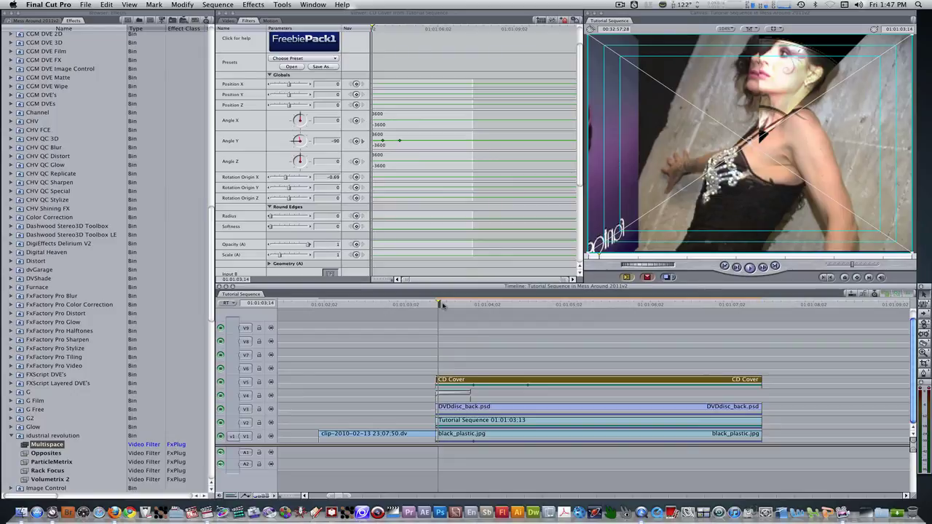
key(super+0)
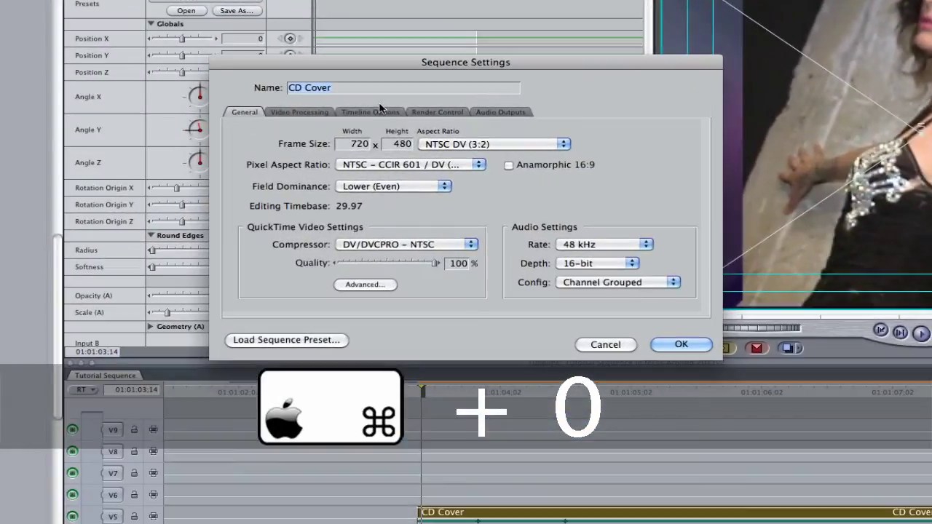
click(379, 110)
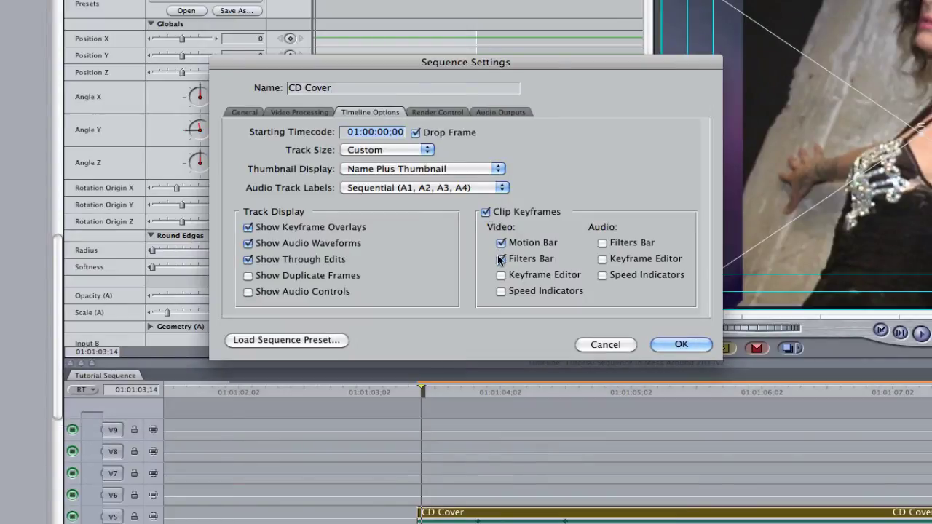
click(685, 345)
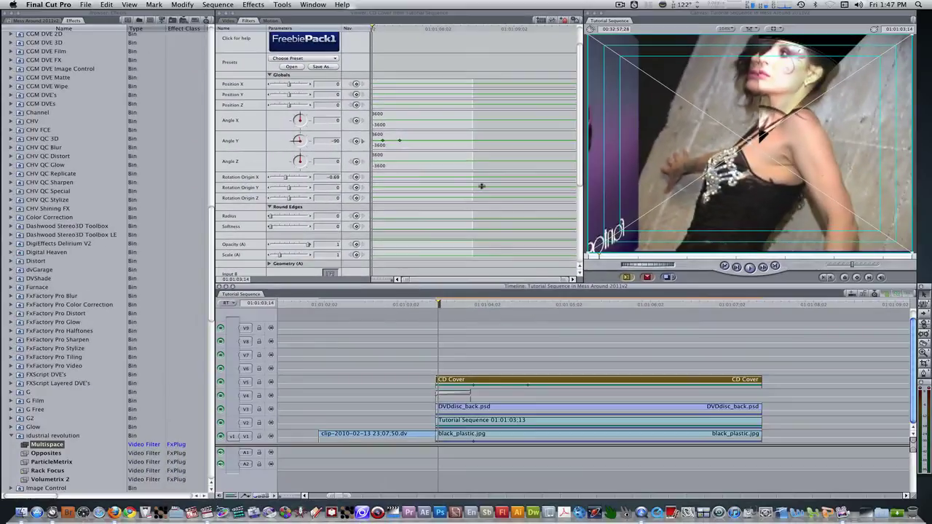
Add Multispace Position Y keyframes to the CD Cover nest at 01:01:03;14, 01:01:03;16, 01:01:03;24 and 01:01:03;27.
click(356, 95)
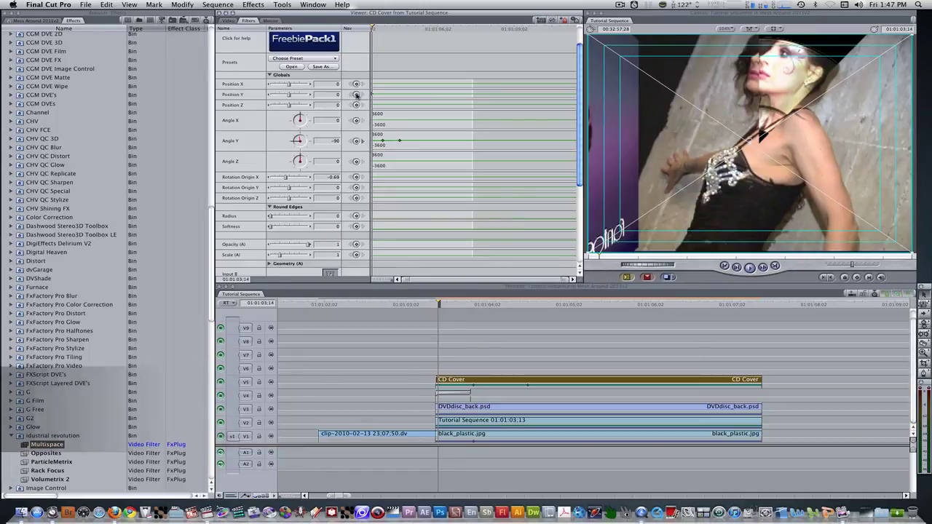
key(Return)
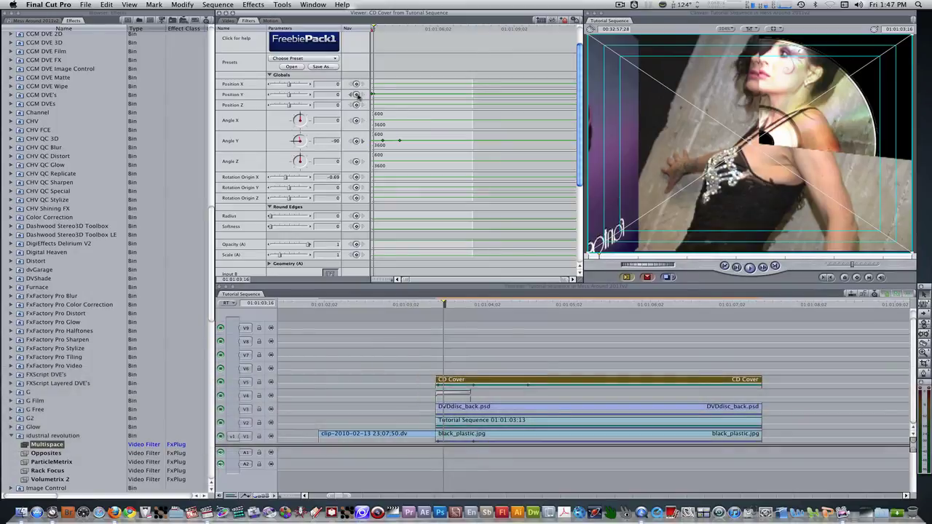
text(+8)
key(Return)
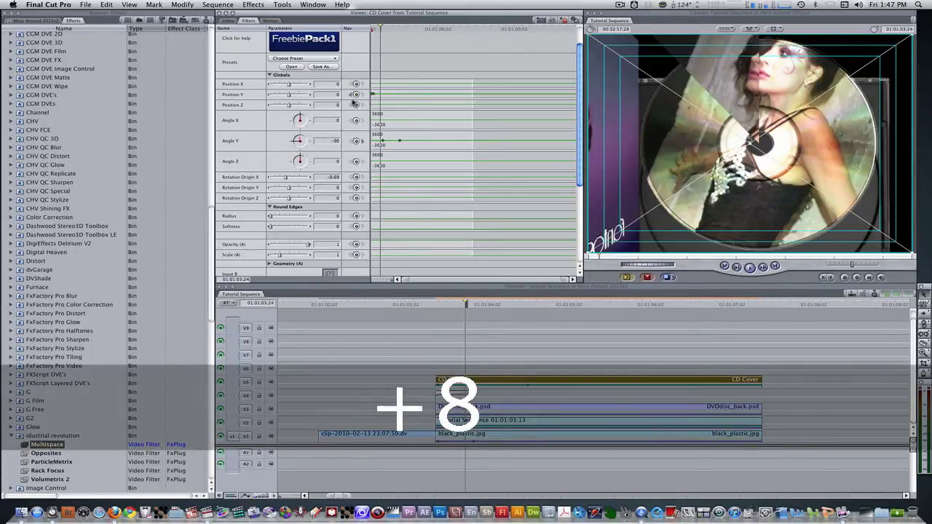
click(357, 95)
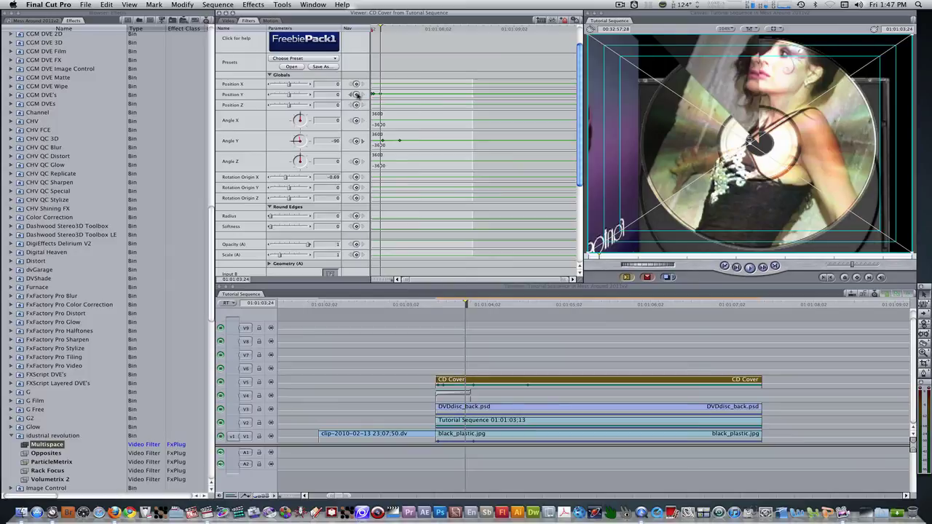
text(+3)
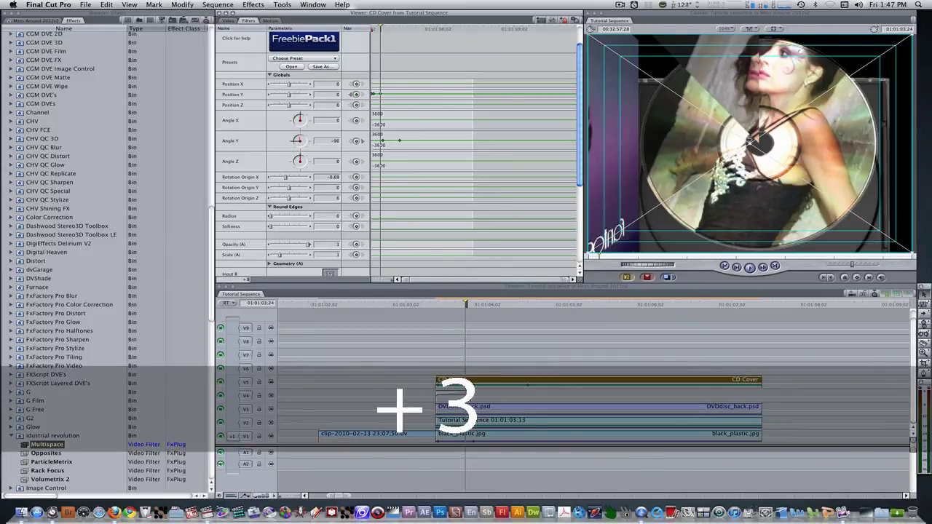
key(Return)
click(357, 95)
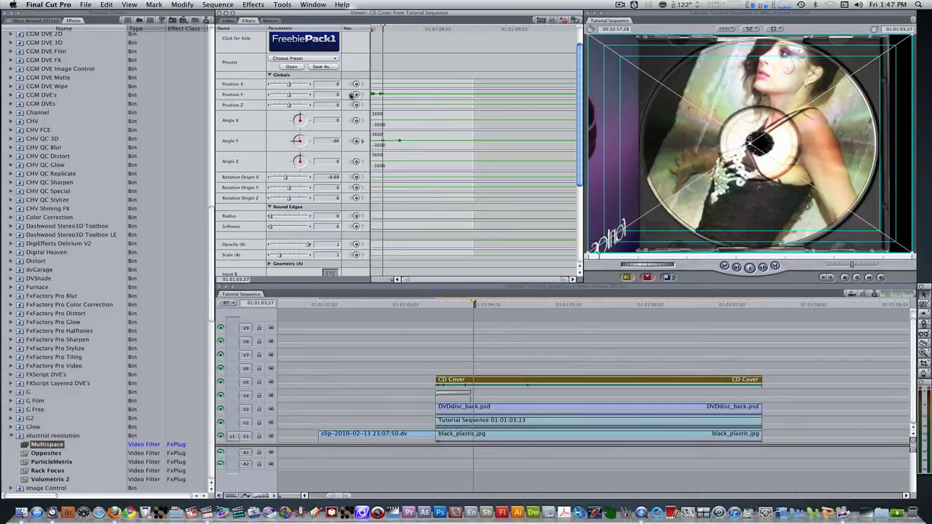
Set the Position Y keyframes to -3 at 01:01:03;14, -1.3 at 01:01:03;16 and -0.42 at 01:01:03;24.
click(352, 95)
click(351, 94)
click(352, 94)
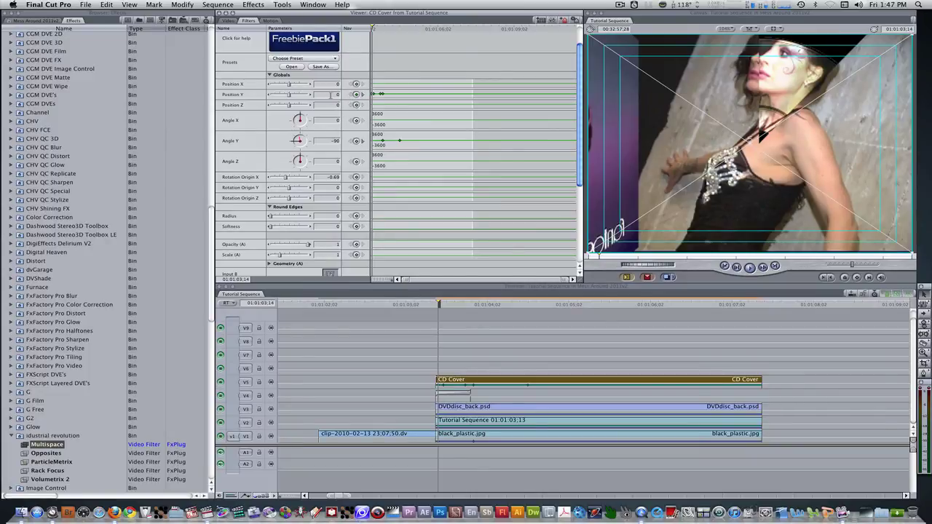
click(330, 94)
text(-3)
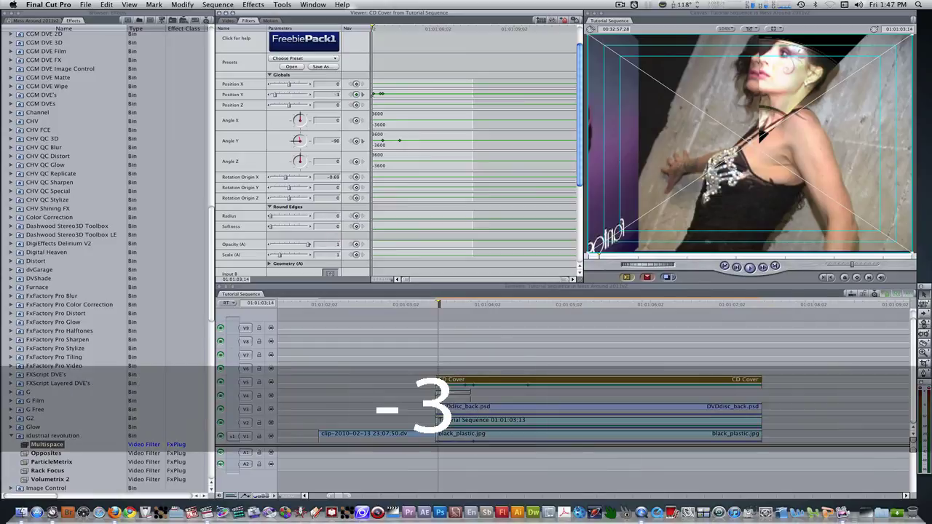
key(shift+k)
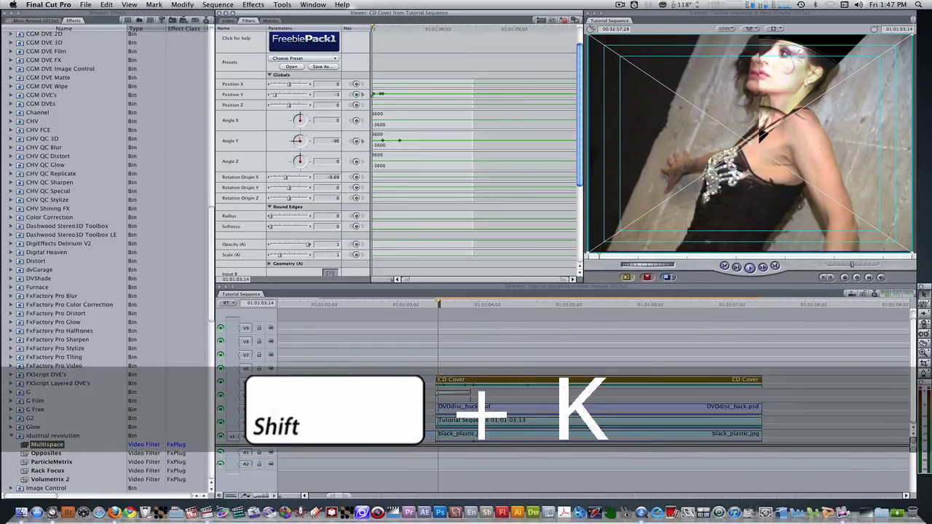
click(325, 96)
text(-1.3)
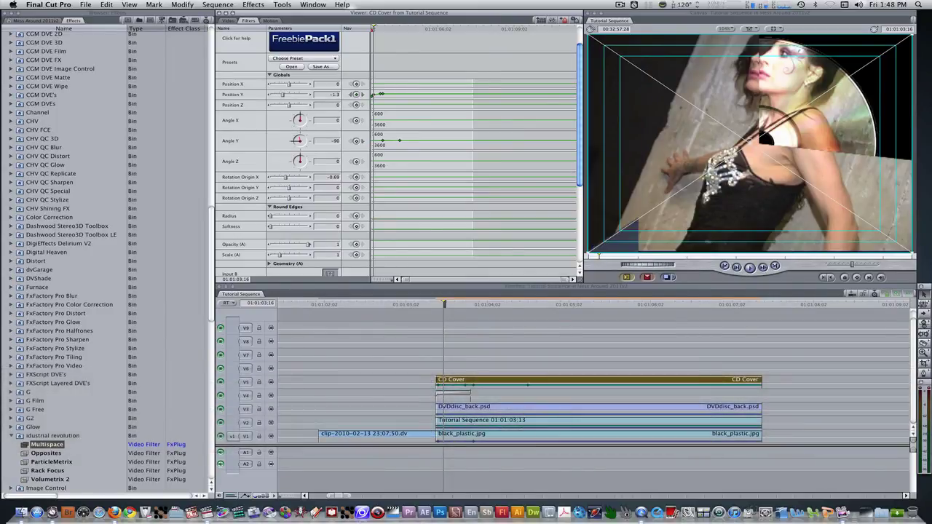
key(shift+k)
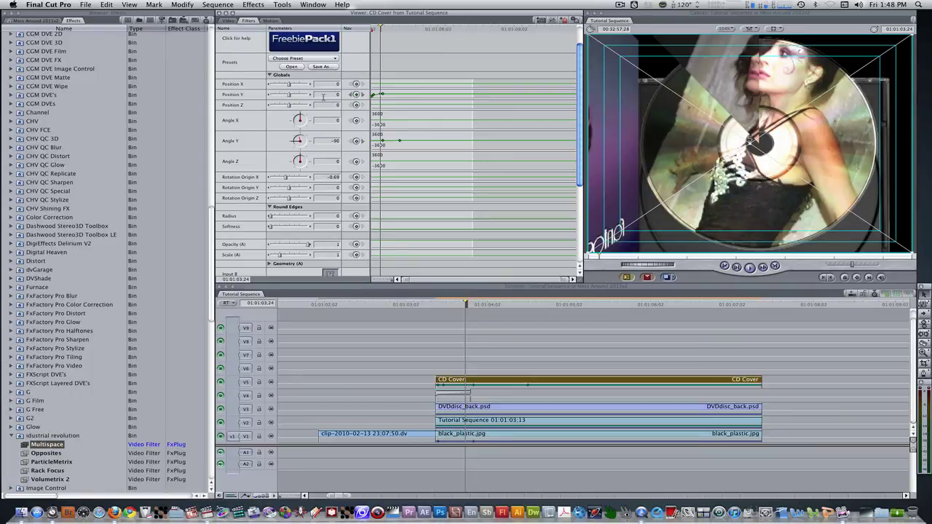
click(323, 97)
text(-0.42)
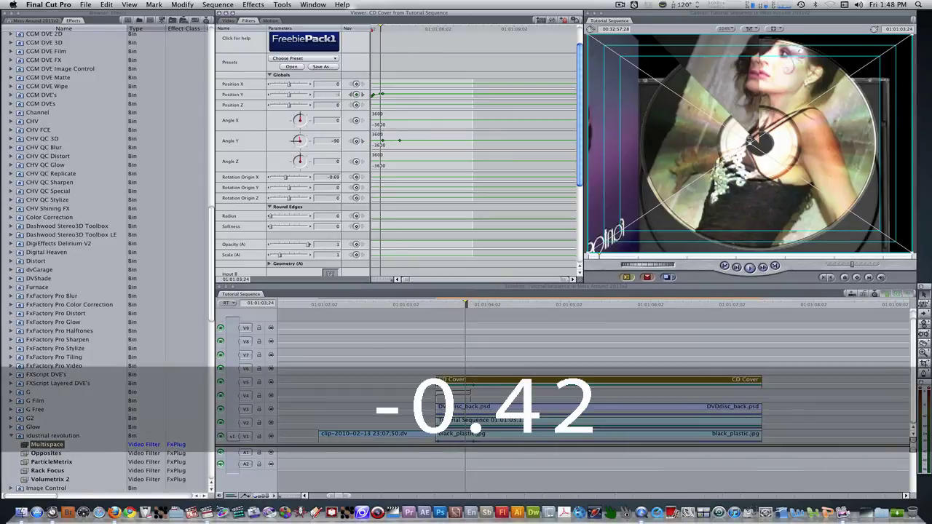
key(Return)
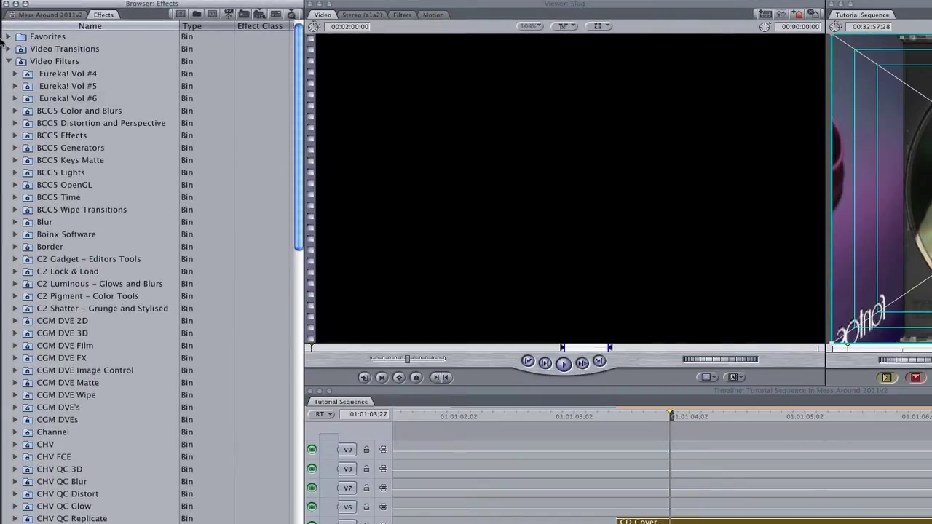
Open the Cross Zoom video transition from the 3D Simulation set for editing in the Viewer.
click(8, 49)
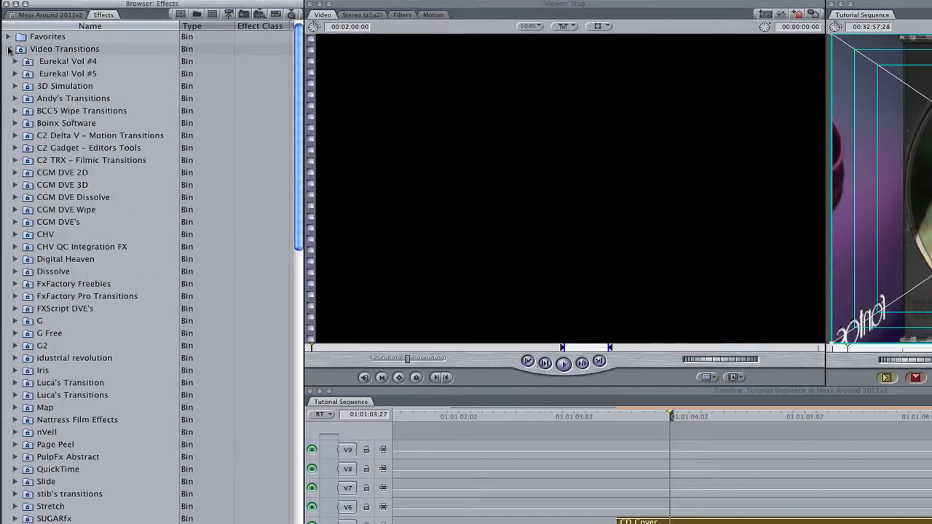
click(14, 86)
click(34, 98)
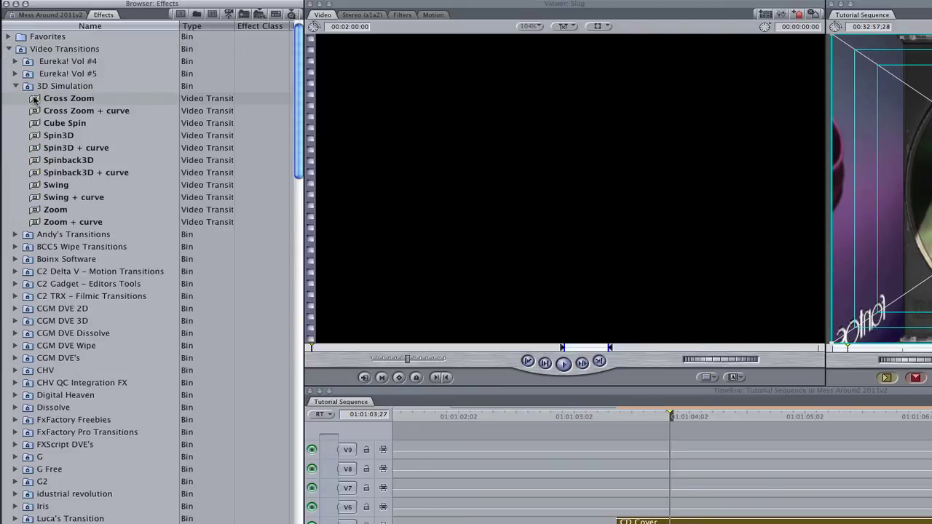
double_click(34, 98)
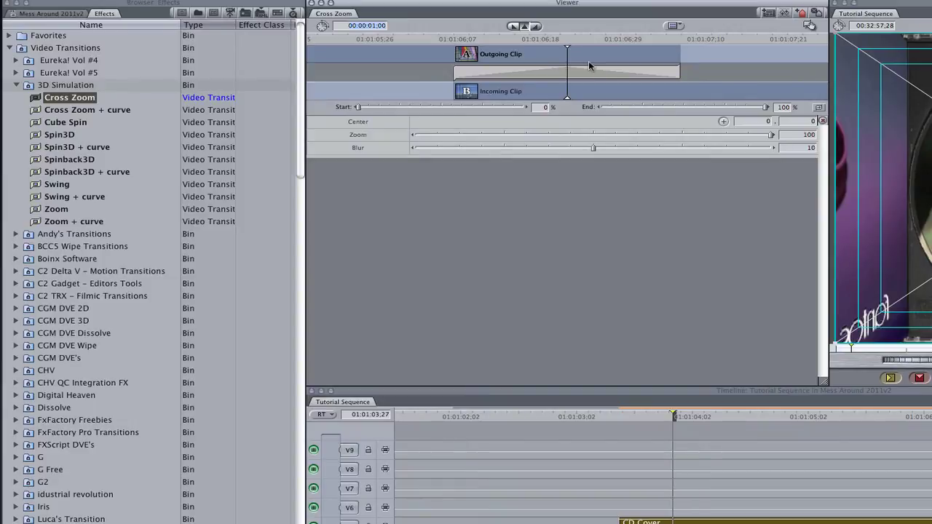
Set the Cross Zoom transition's duration to 15 frames and its blur to 15.
text(15)
key(Return)
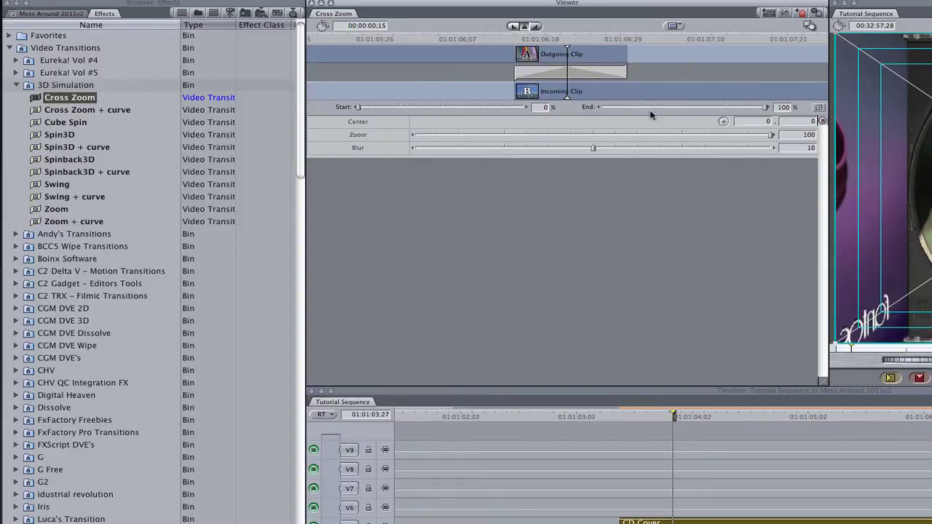
click(784, 149)
text(15)
key(Return)
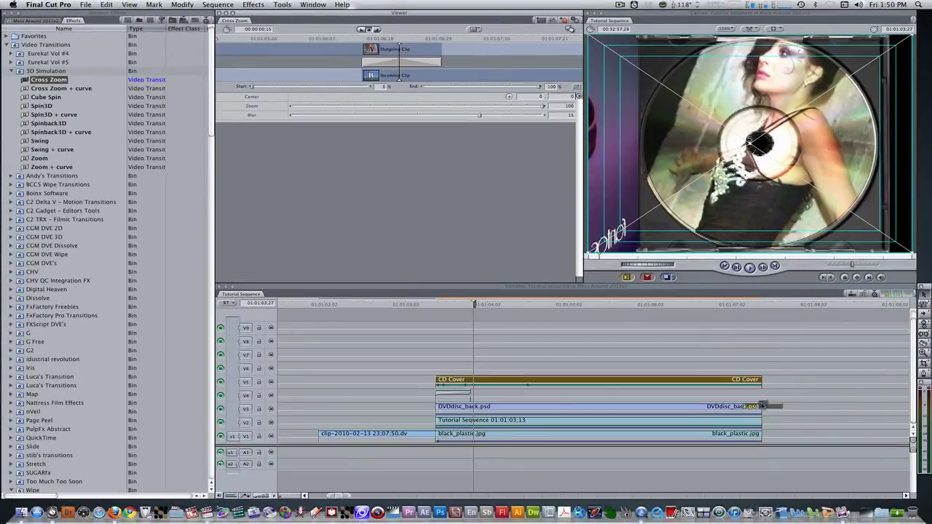
Apply the adjusted Cross Zoom to the ends of the clips on V1, V2, V3 and V5, and render the sequence.
mouse_move(763, 406)
mouse_down()
mouse_move(744, 406)
mouse_move(741, 380)
mouse_move(738, 430)
mouse_move(735, 422)
mouse_up()
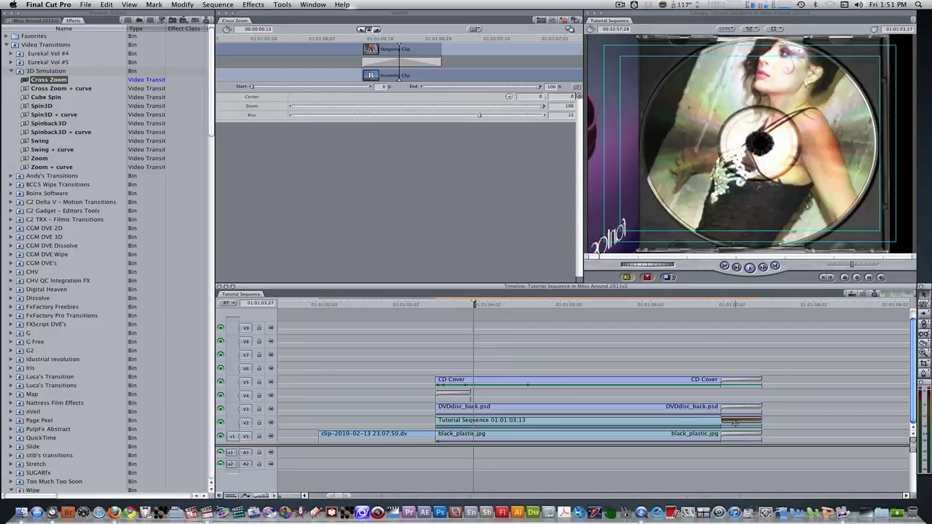
key(alt+r)
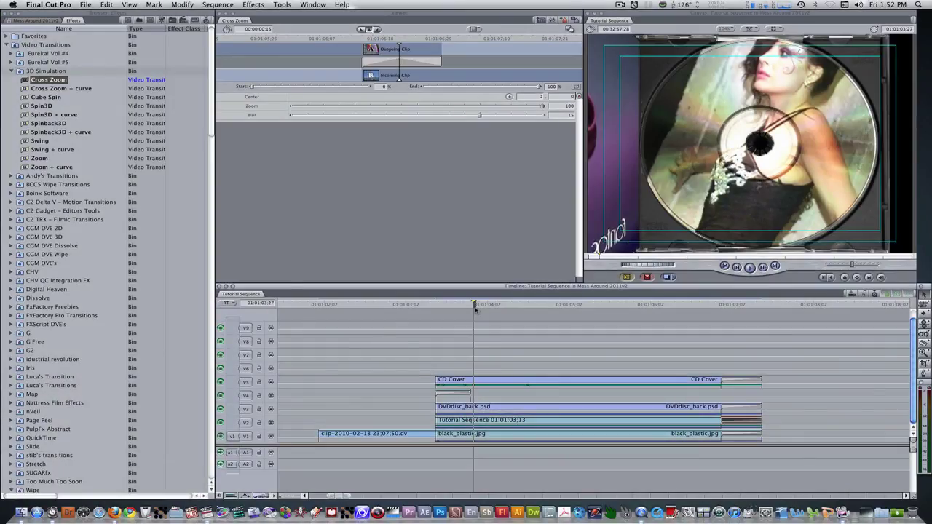
Play the finished animation from 01:01:02;00 through the closing Cross Zoom.
drag(425, 310, 323, 320)
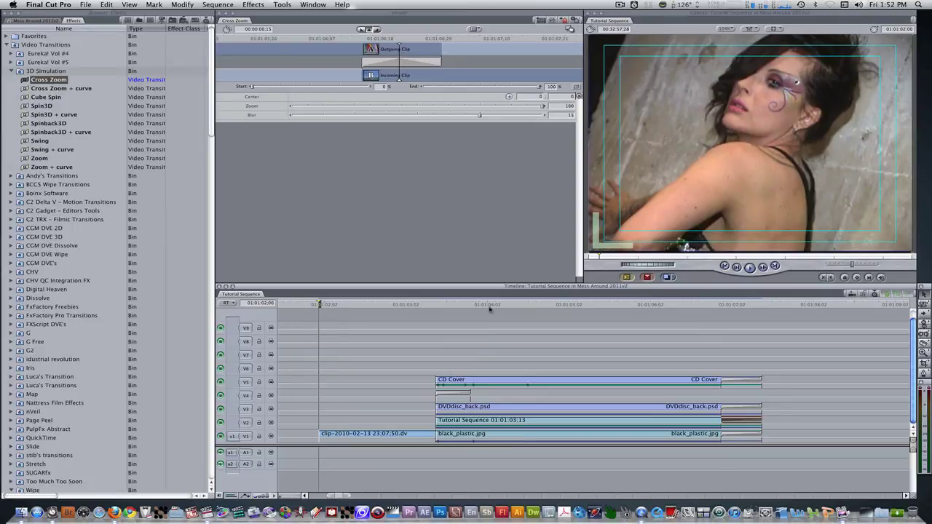
key(space)
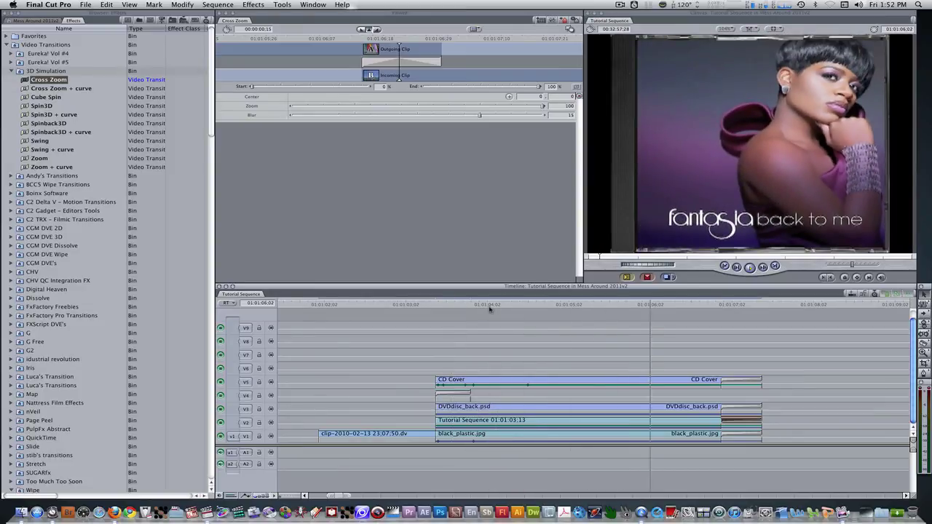
key(space)
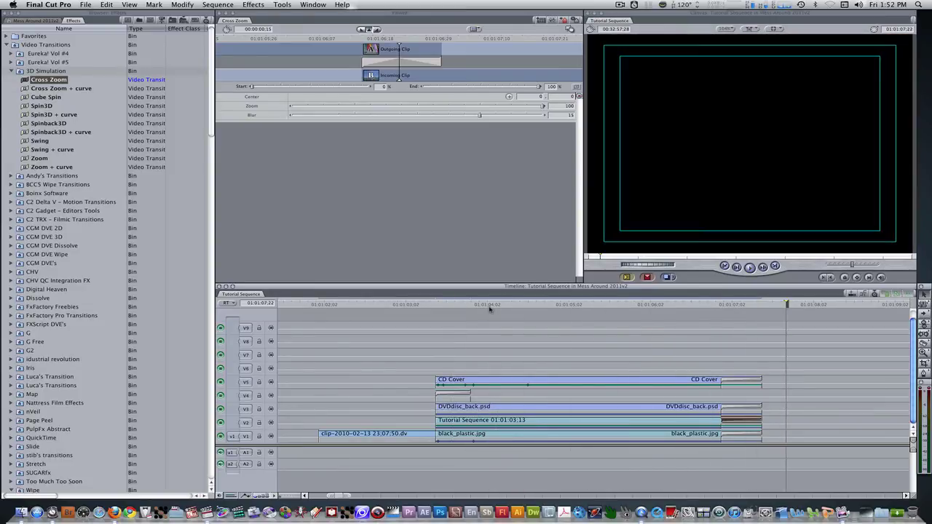